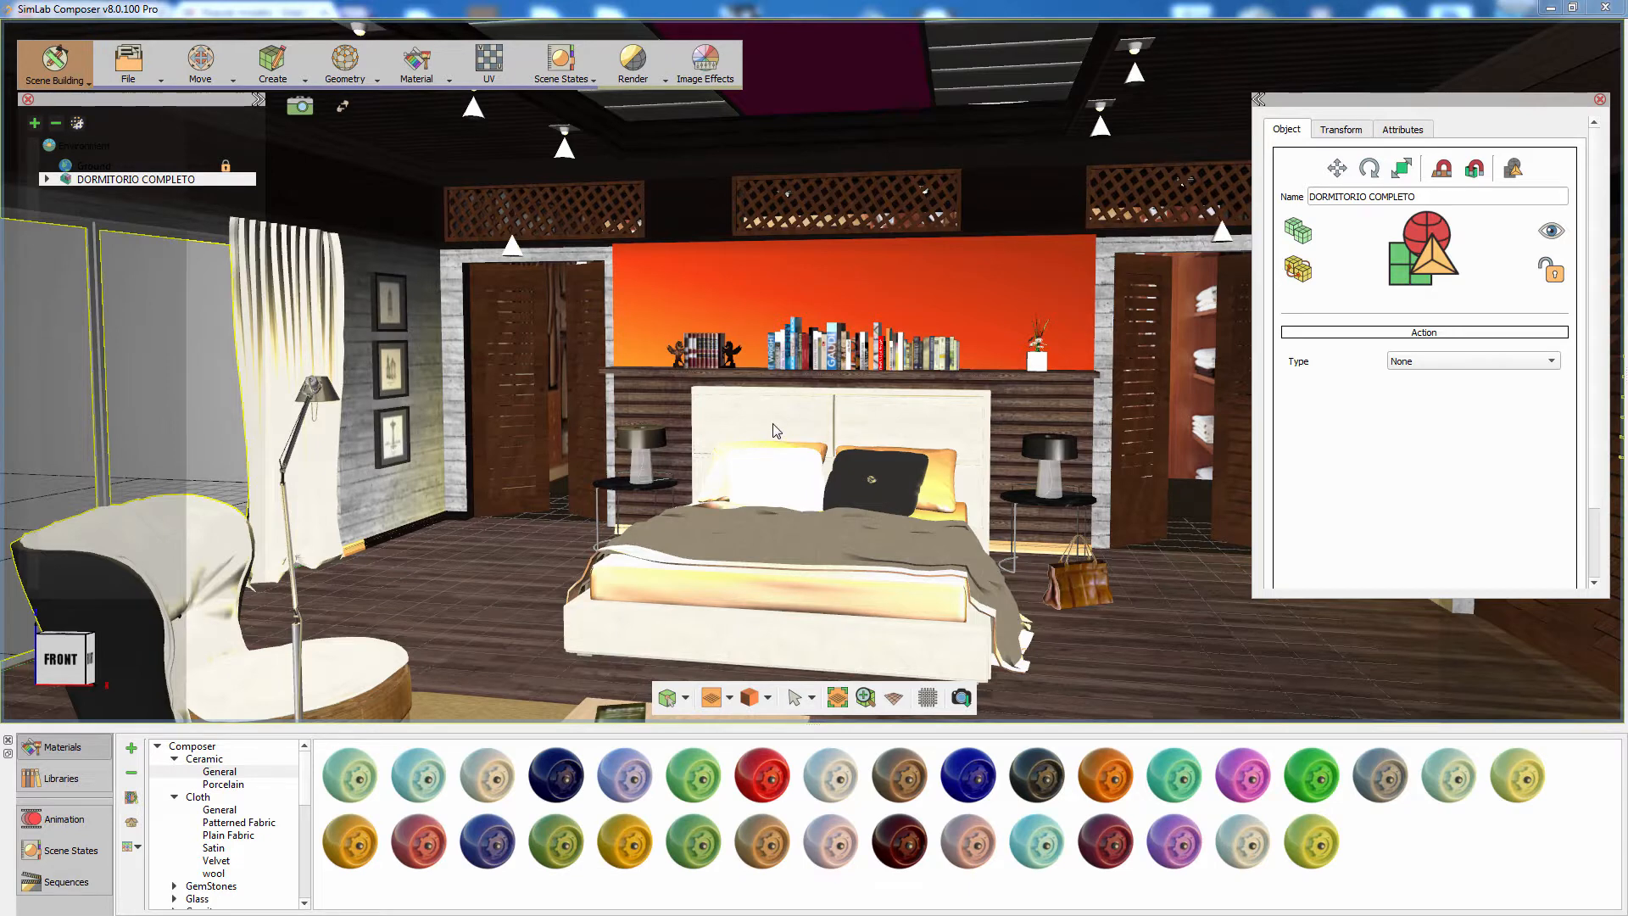
Step: Inspect the materials of the bed and the wood panelling, and the settings of one ceiling spotlight
left_click(774, 431)
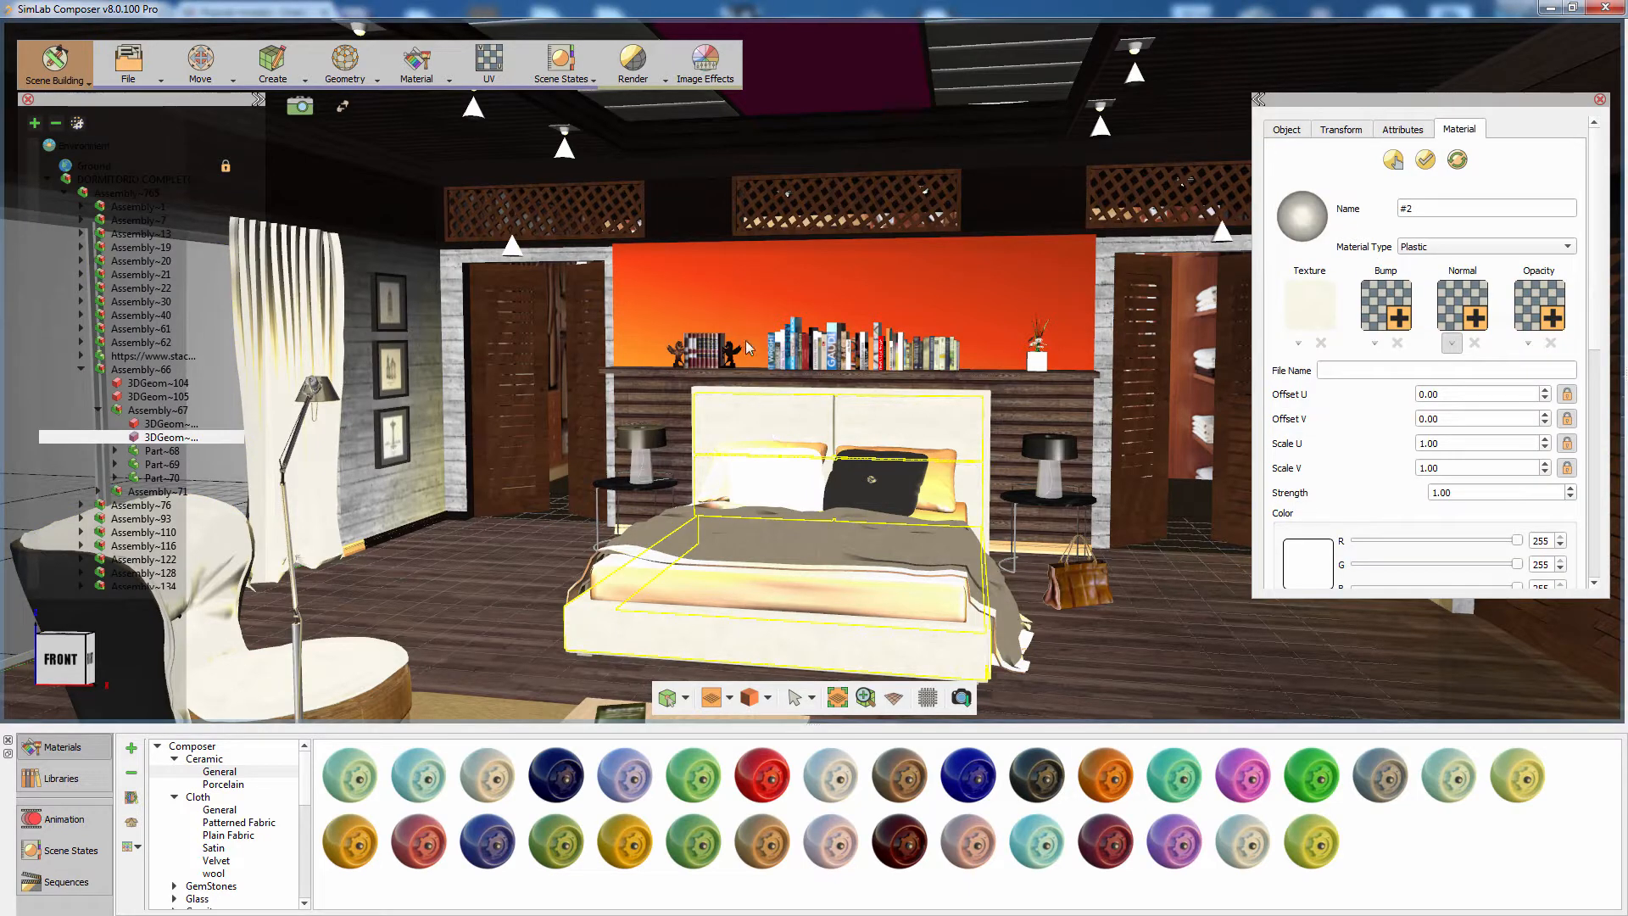
left_click(683, 383)
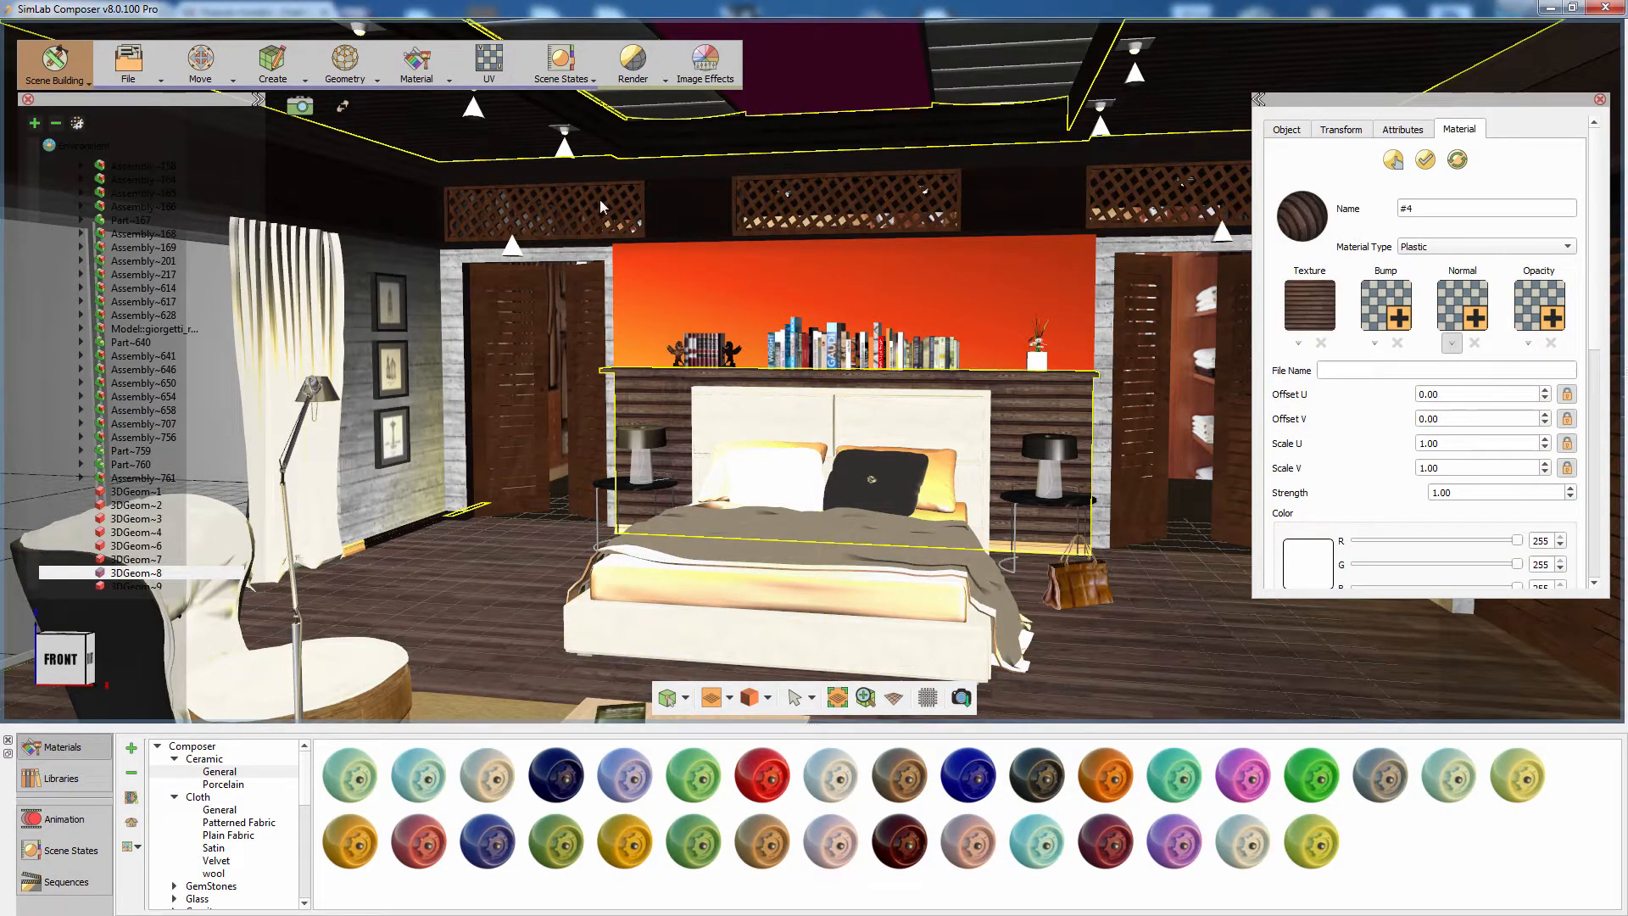
left_click(565, 153)
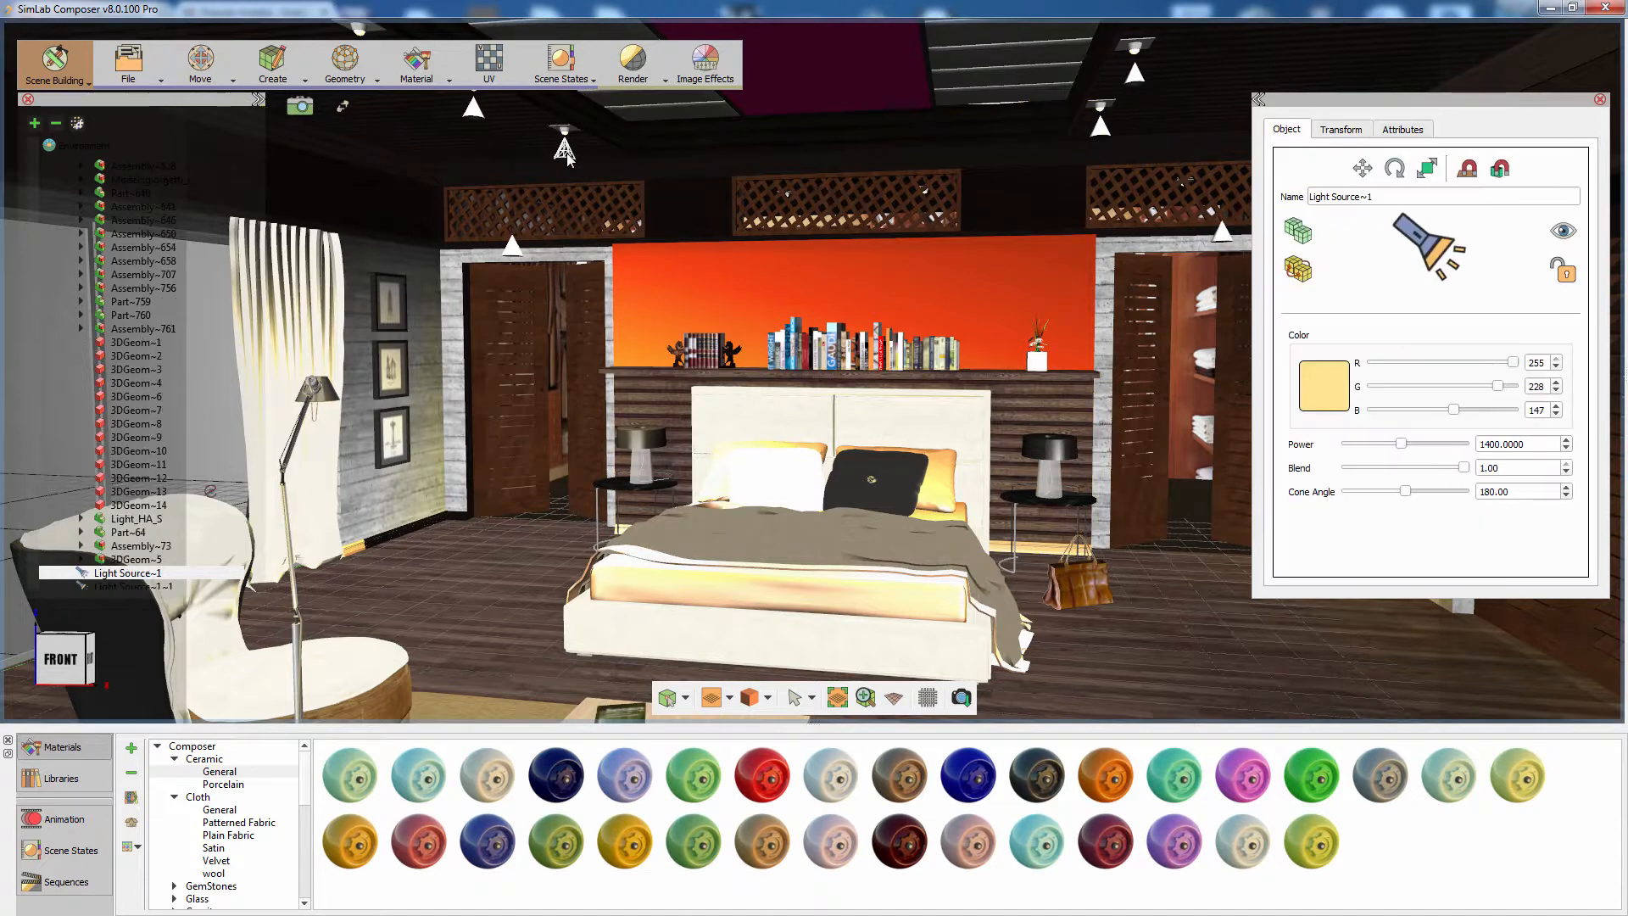
Step: Preview the bedroom with an interactive real-time render and stop the render
left_click(636, 76)
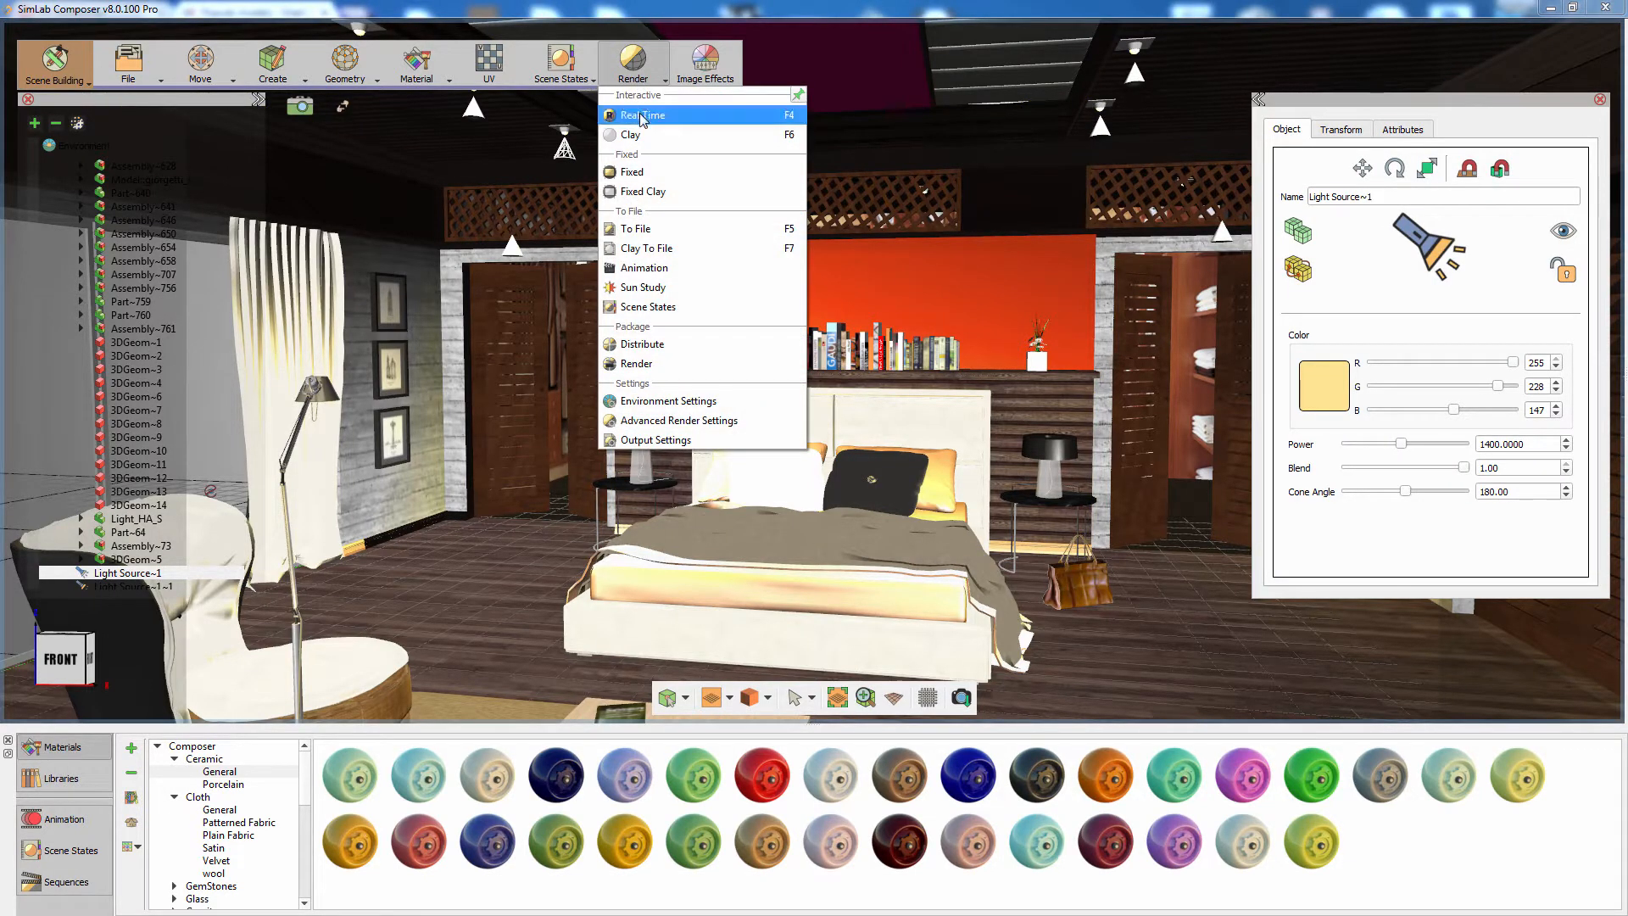
left_click(641, 116)
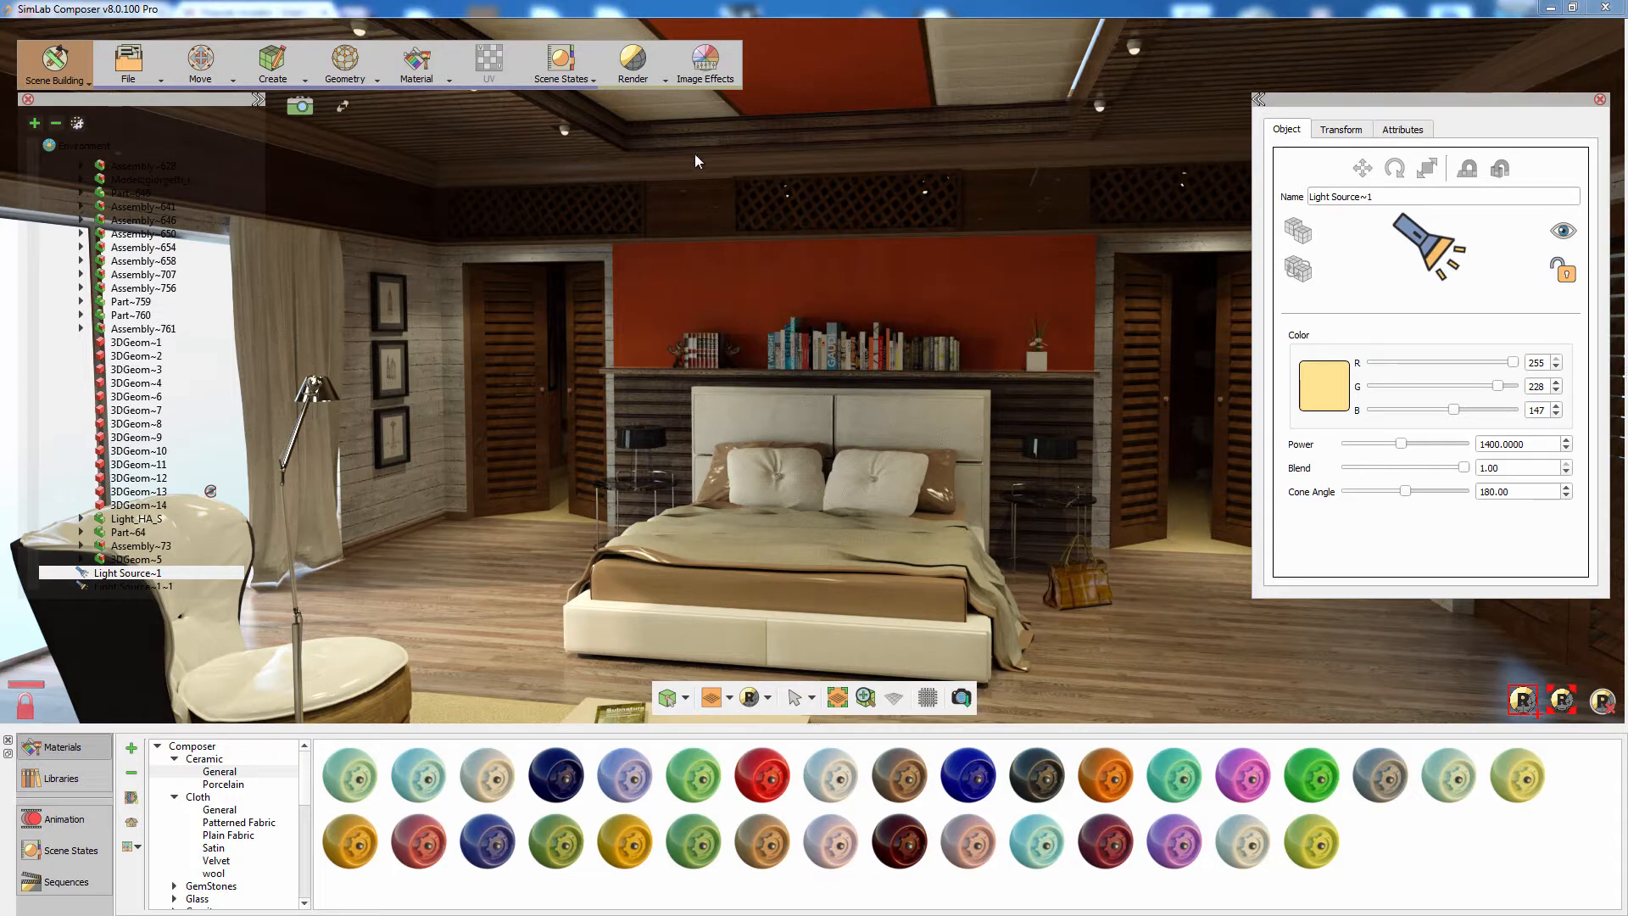
left_click(1602, 702)
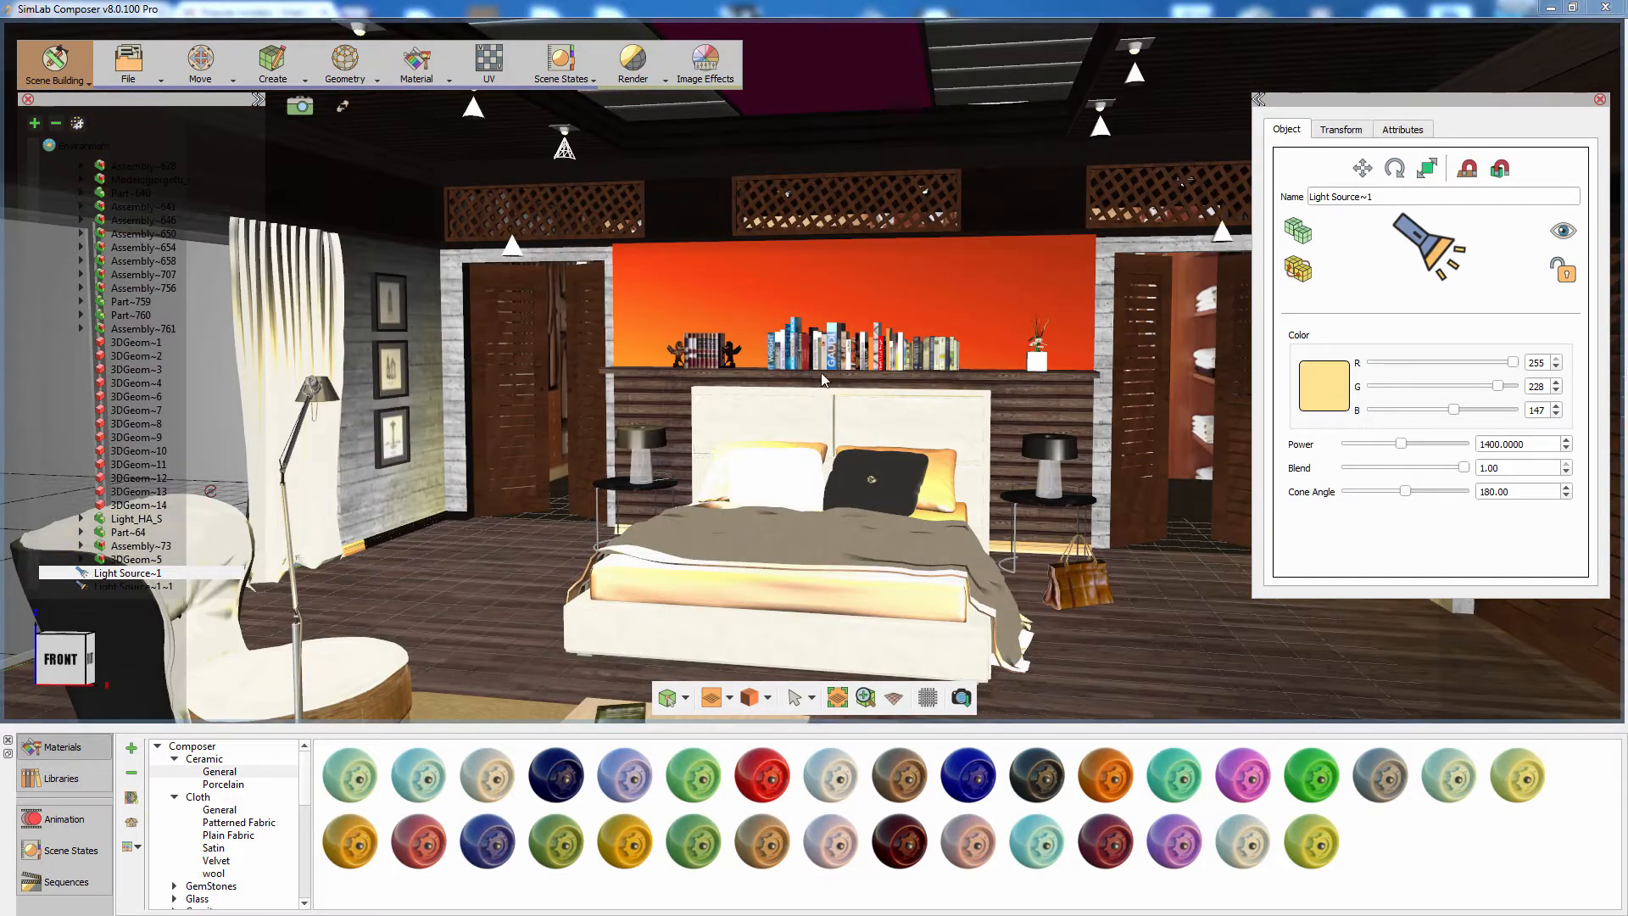
Step: Switch to the Virtual Reality workspace and create a VR camera in the bedroom
left_click(56, 64)
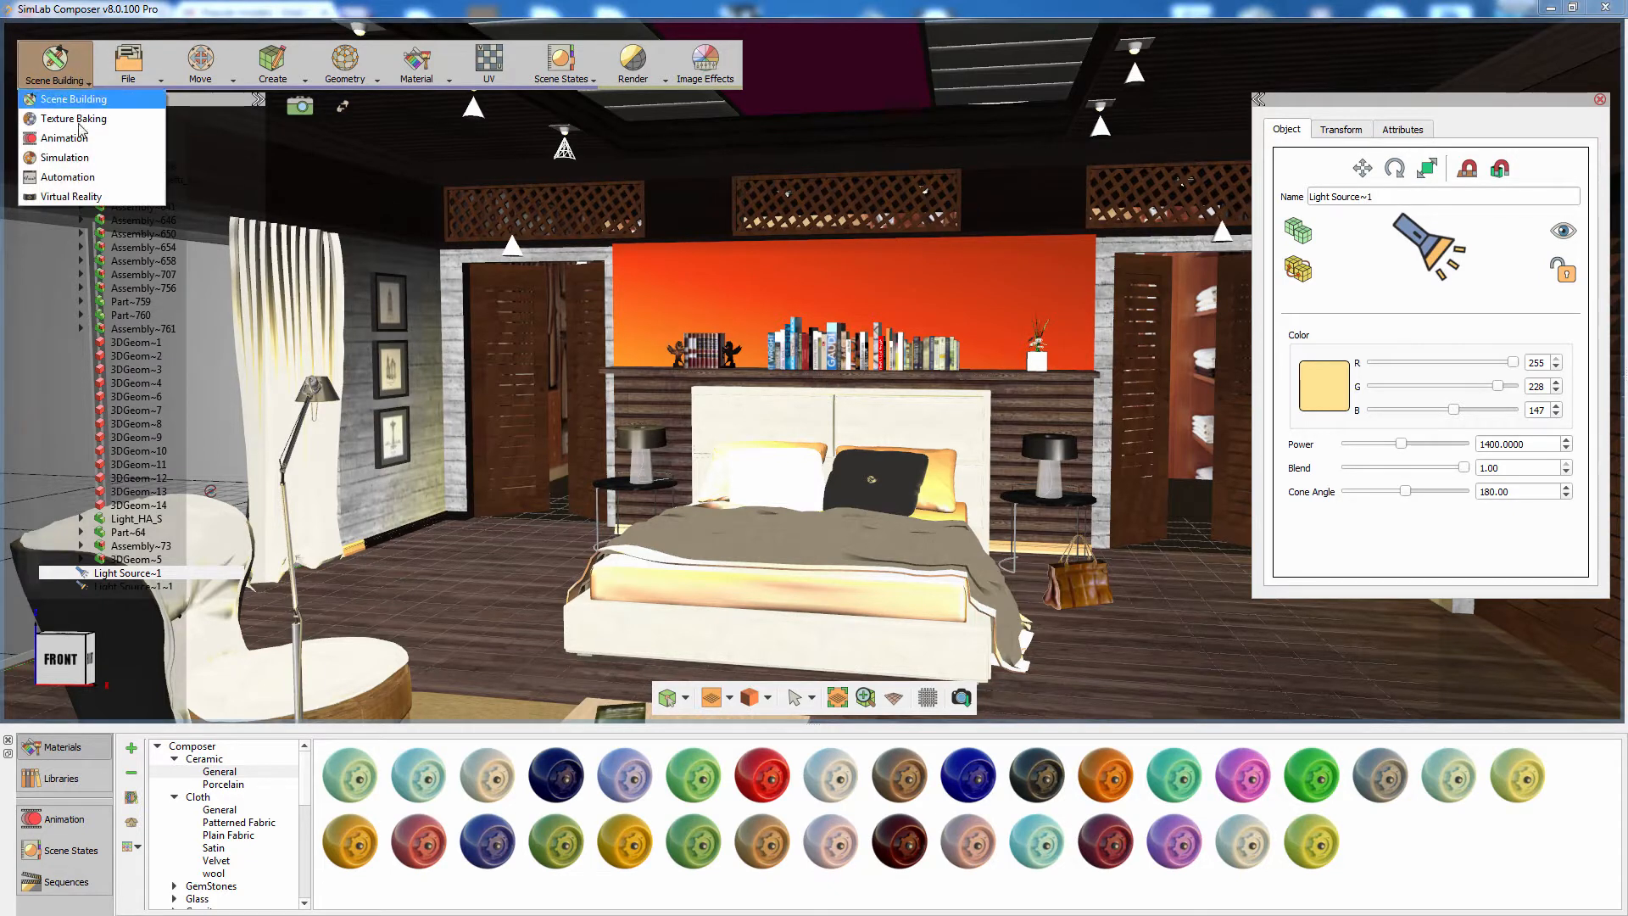
left_click(78, 198)
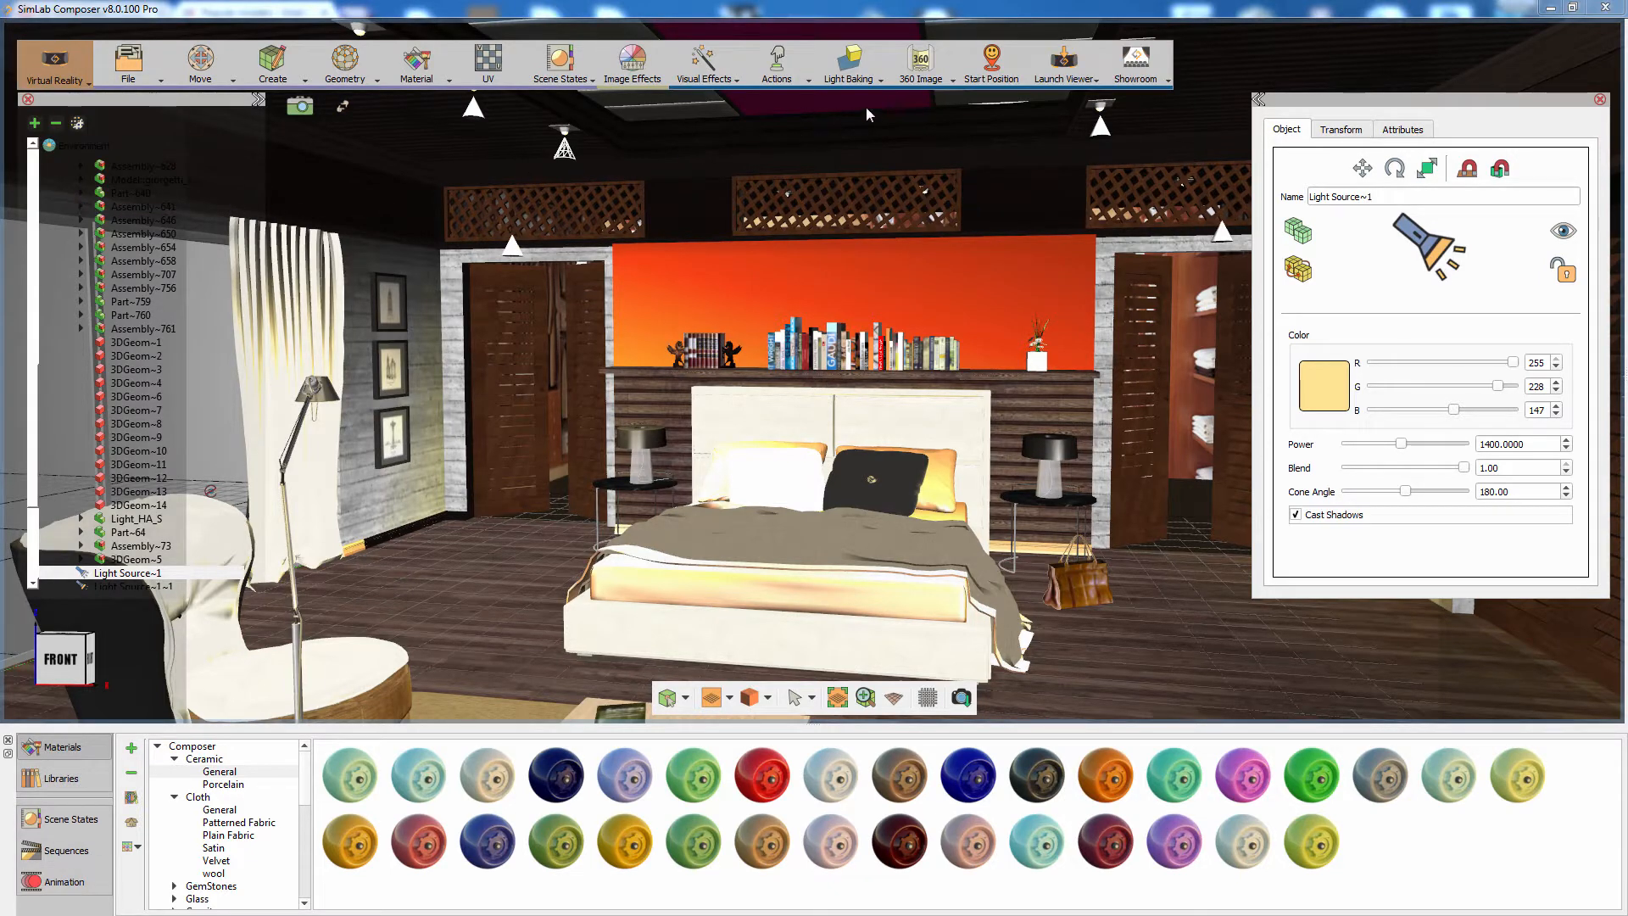
left_click(916, 84)
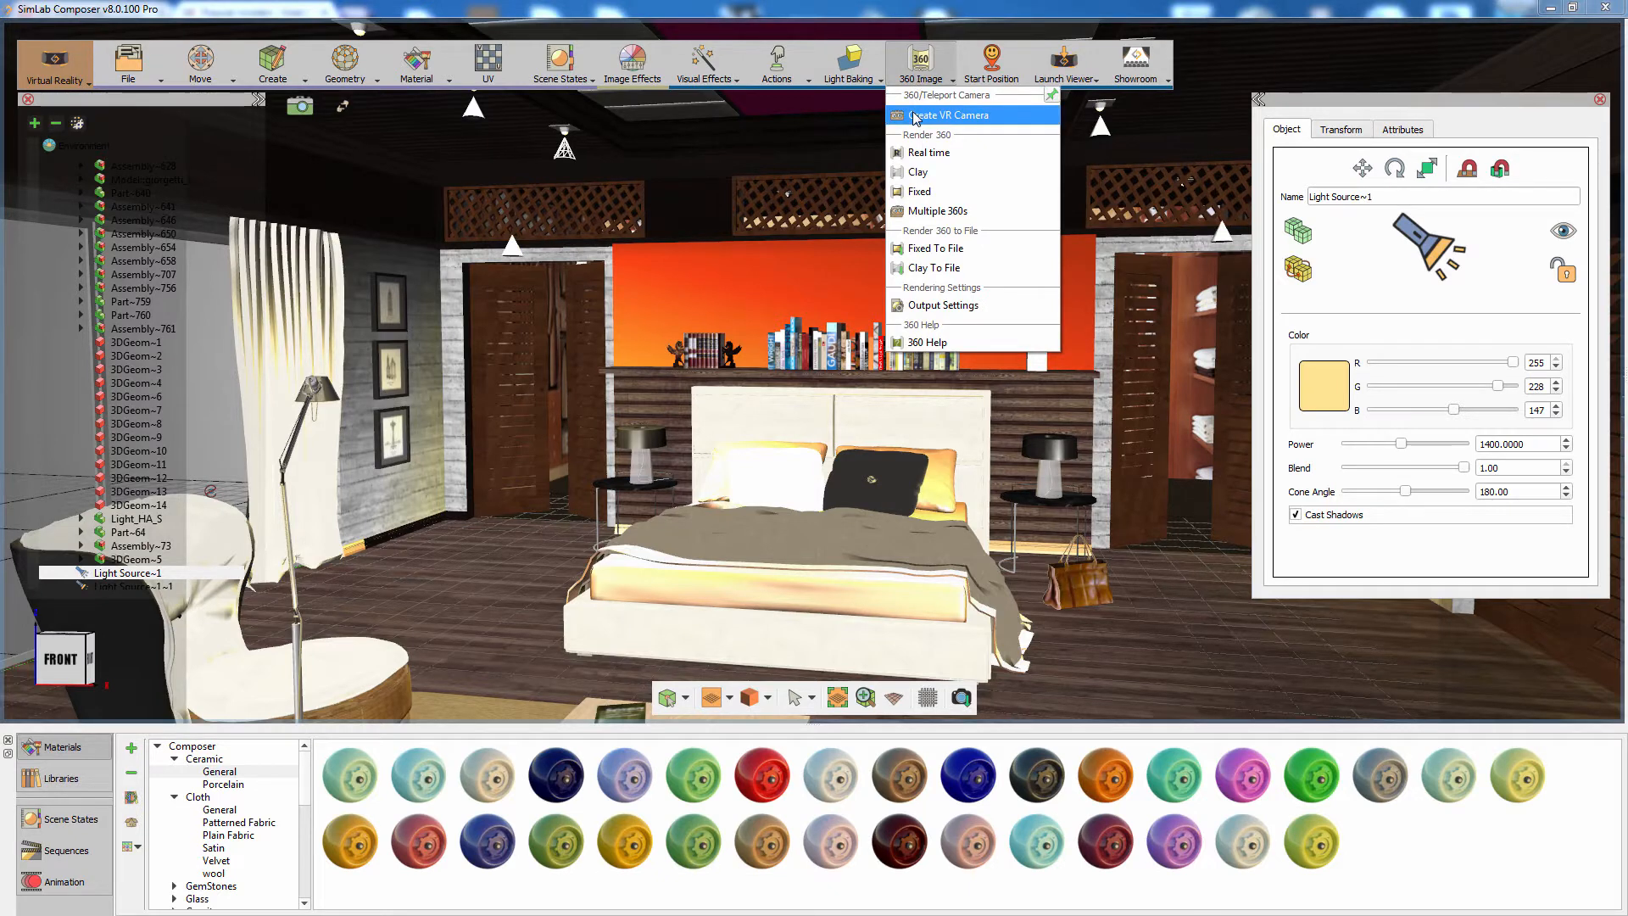
left_click(916, 116)
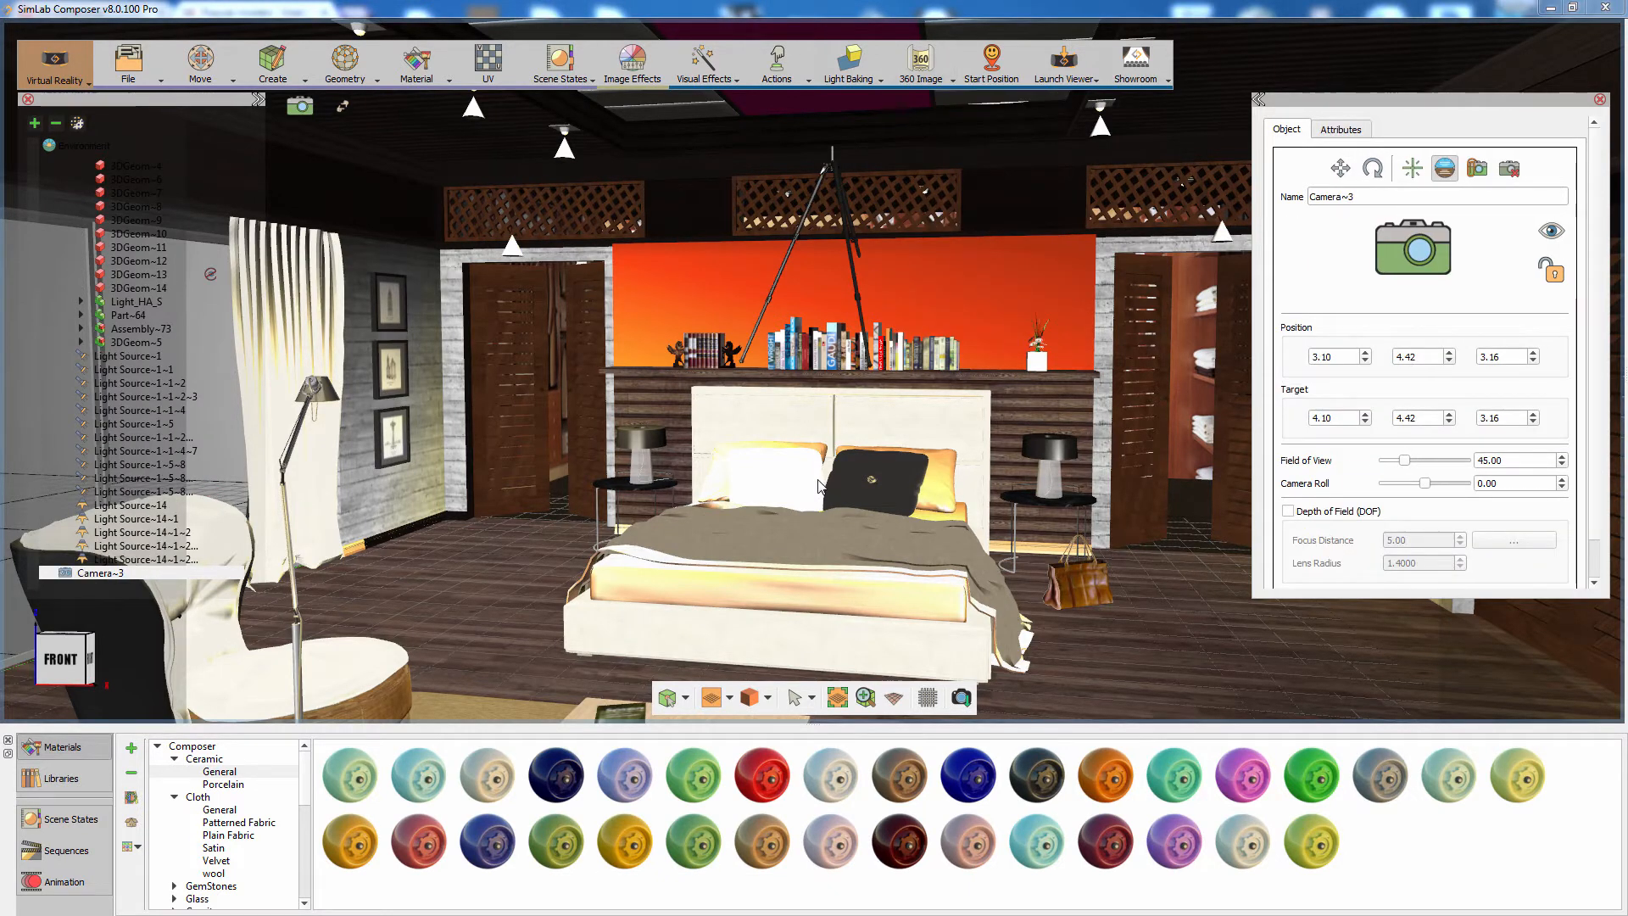
Step: Snap the VR camera onto the floor near the foot of the bed
middle_click_drag(818, 480, 699, 555)
key("s")
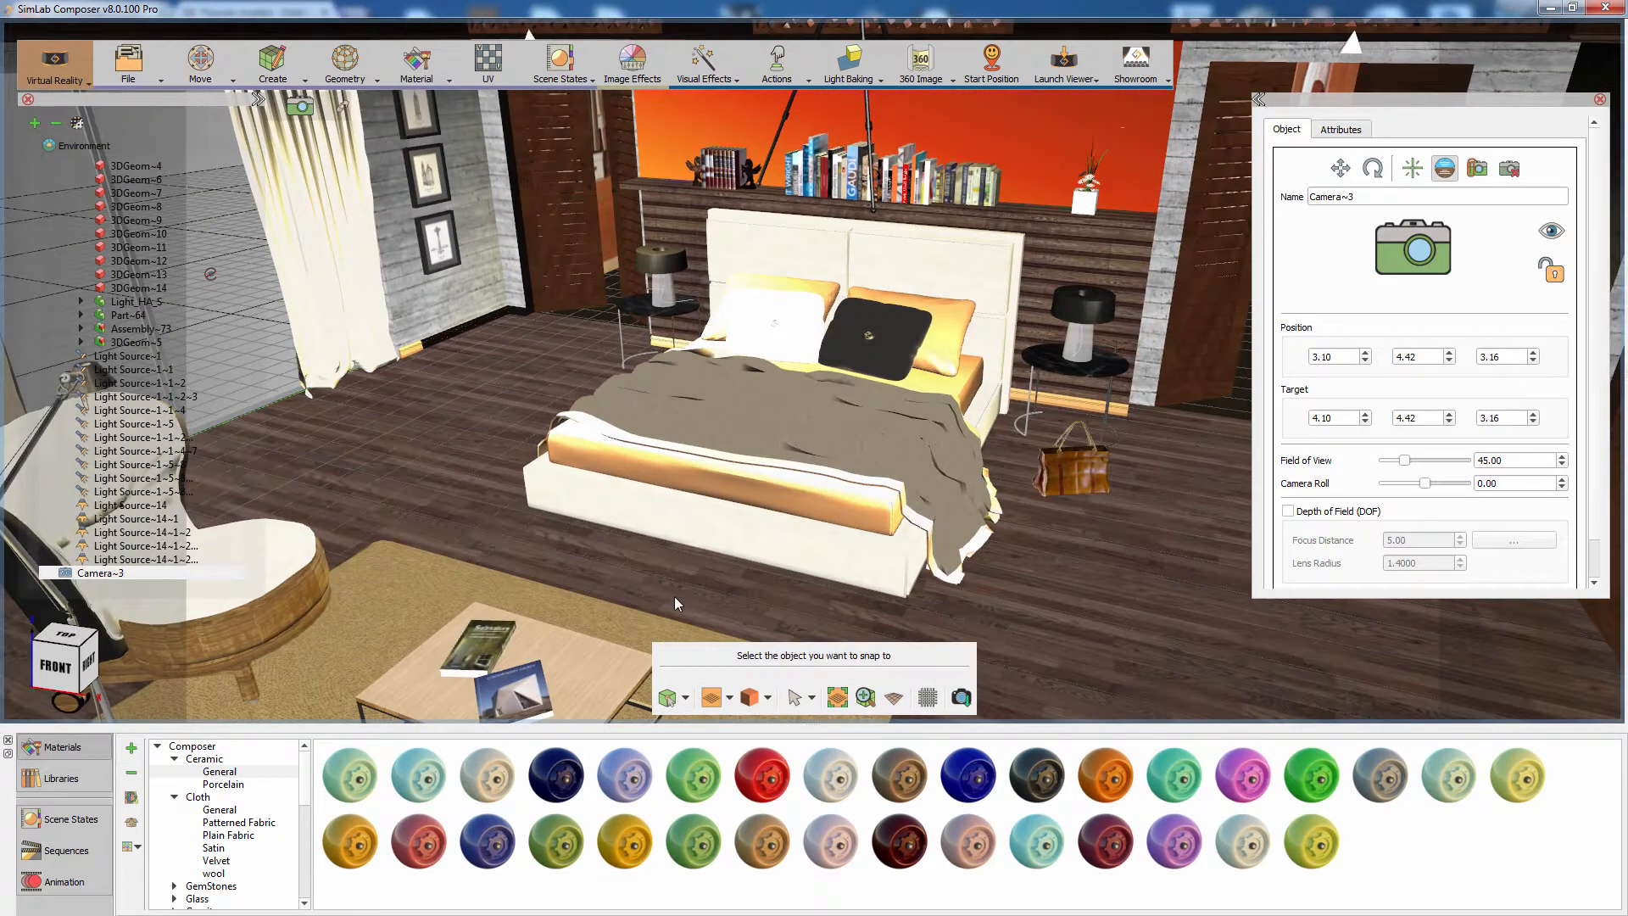
left_click(676, 593)
Step: Using a see-through top view, move the VR camera back to Y 1.68 and rotate it about 90° to face the bed
middle_click_drag(785, 381, 638, 366)
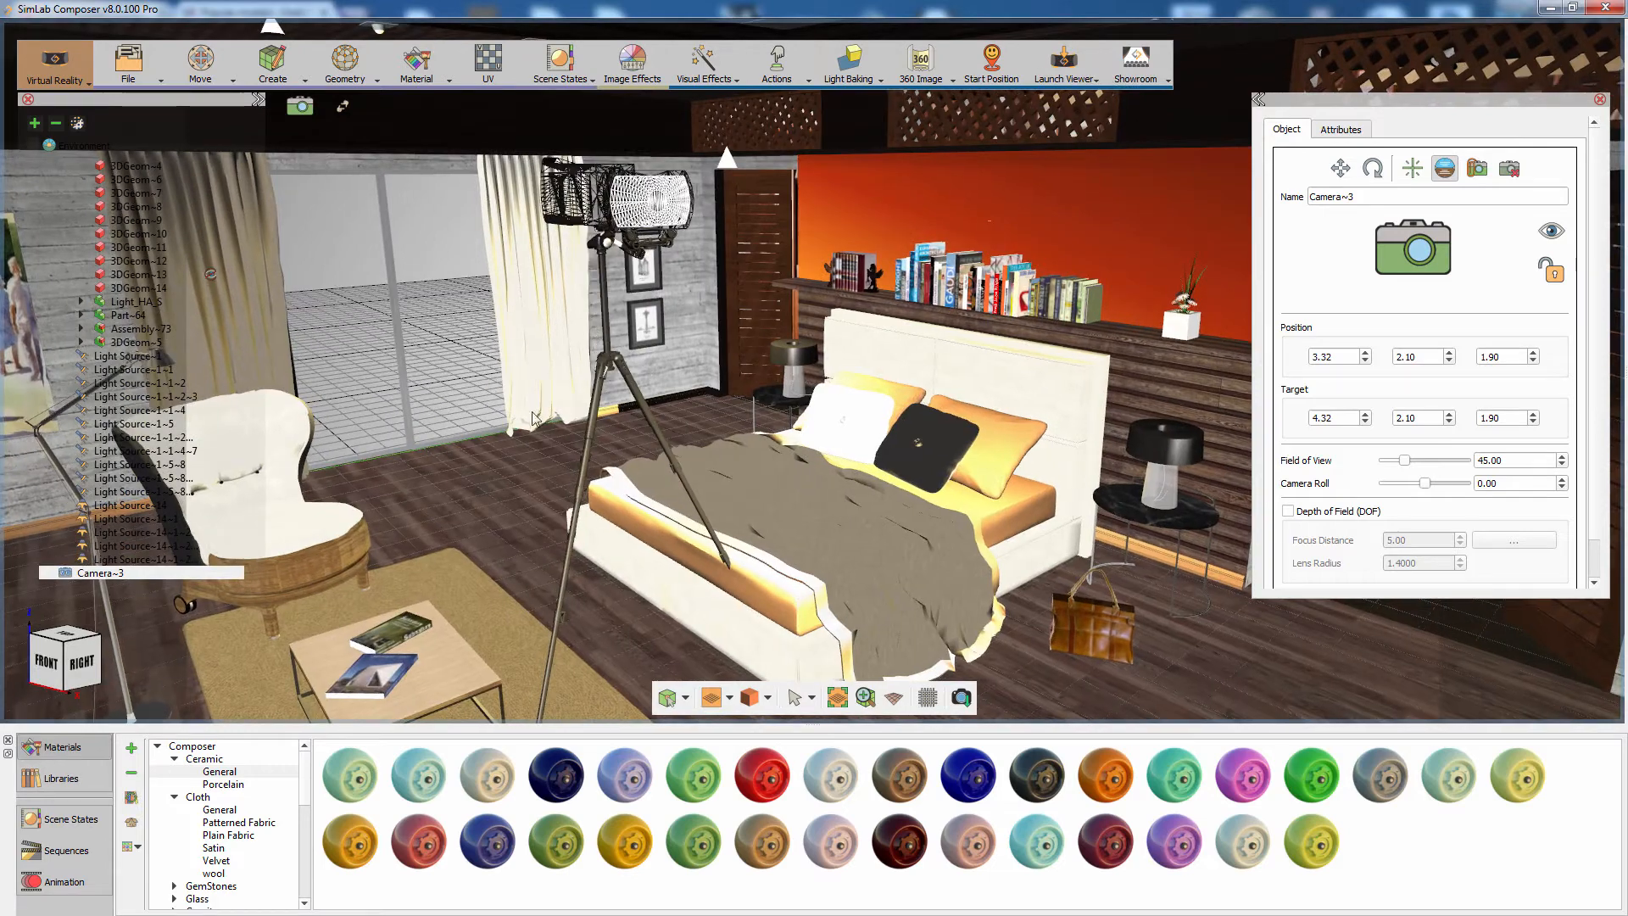
left_click(72, 634)
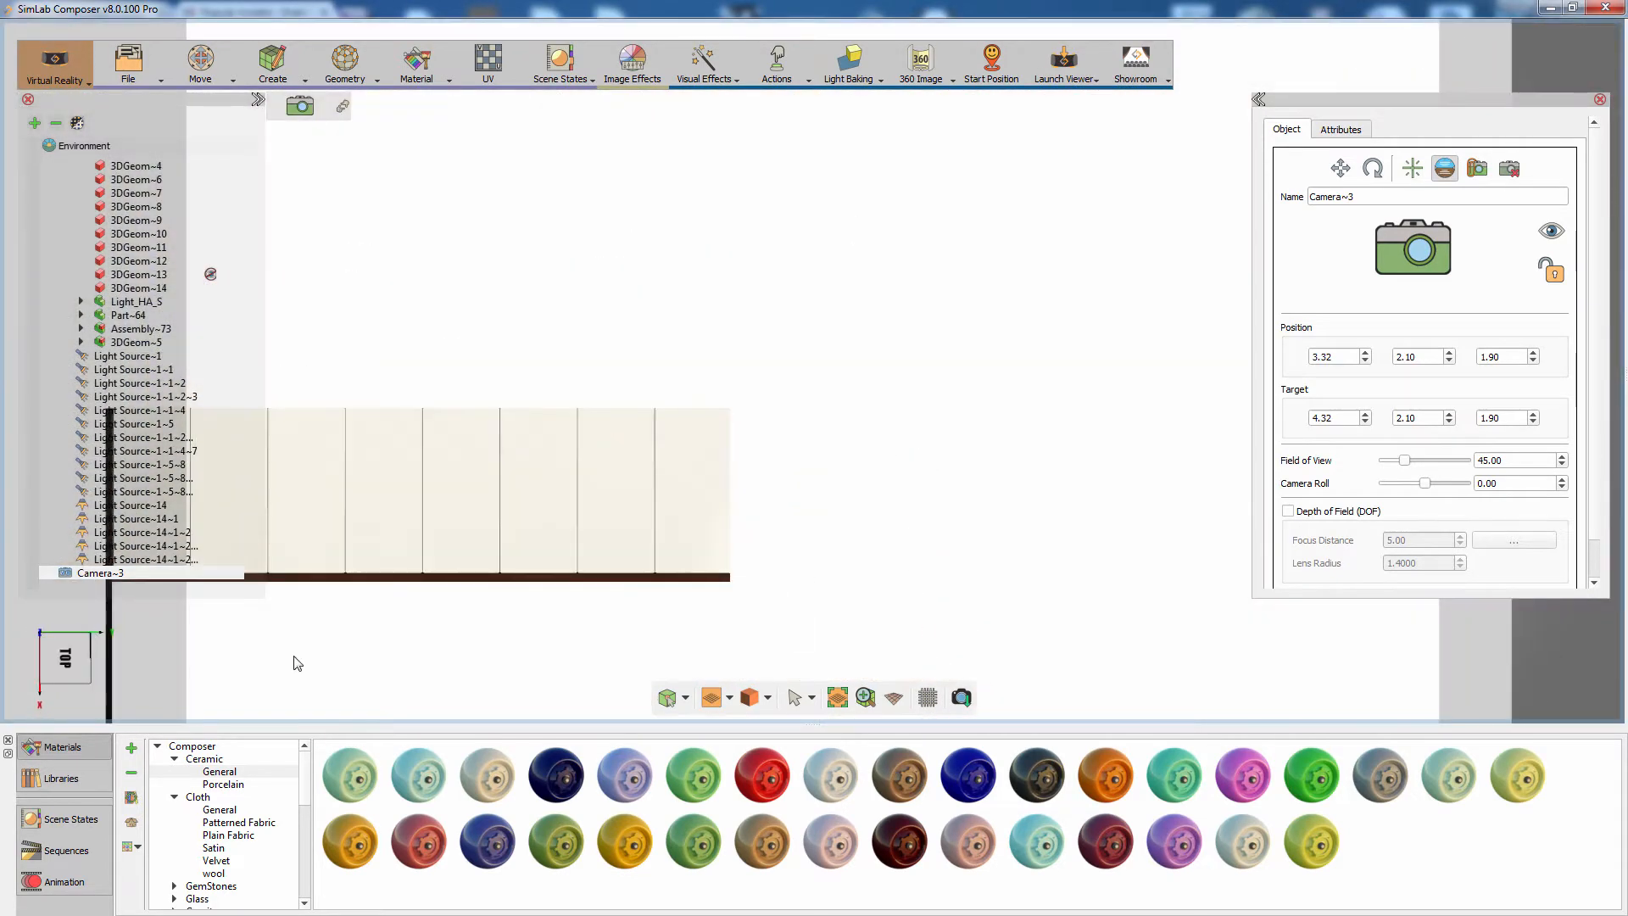
left_click(837, 698)
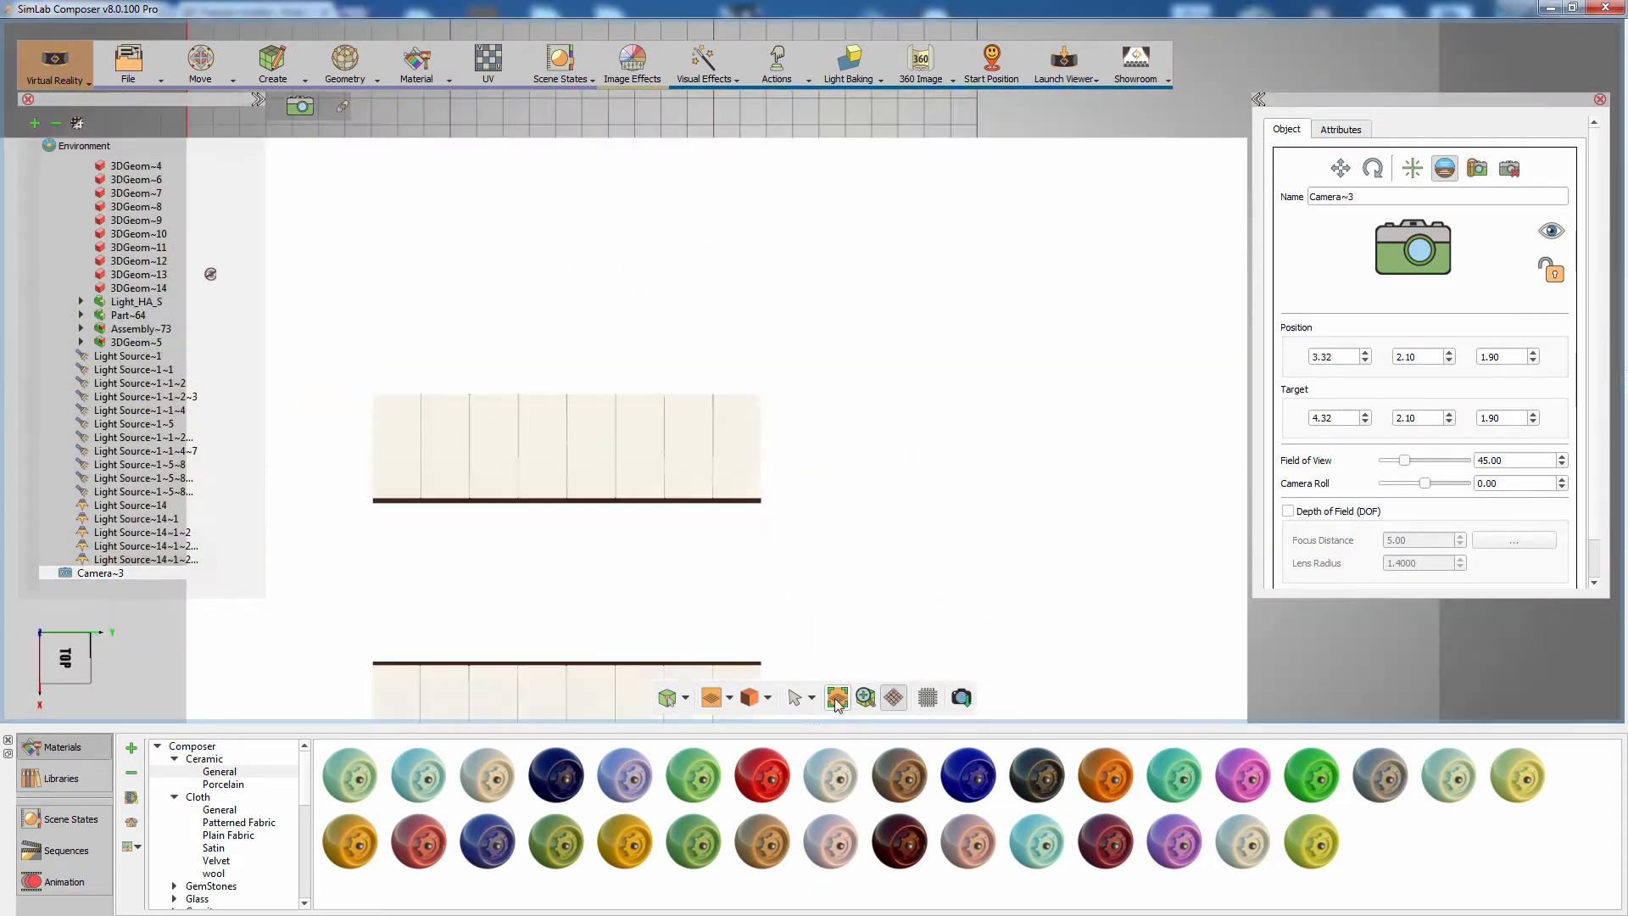
left_click(768, 698)
left_click(814, 724)
middle_click_drag(607, 460, 1076, 312)
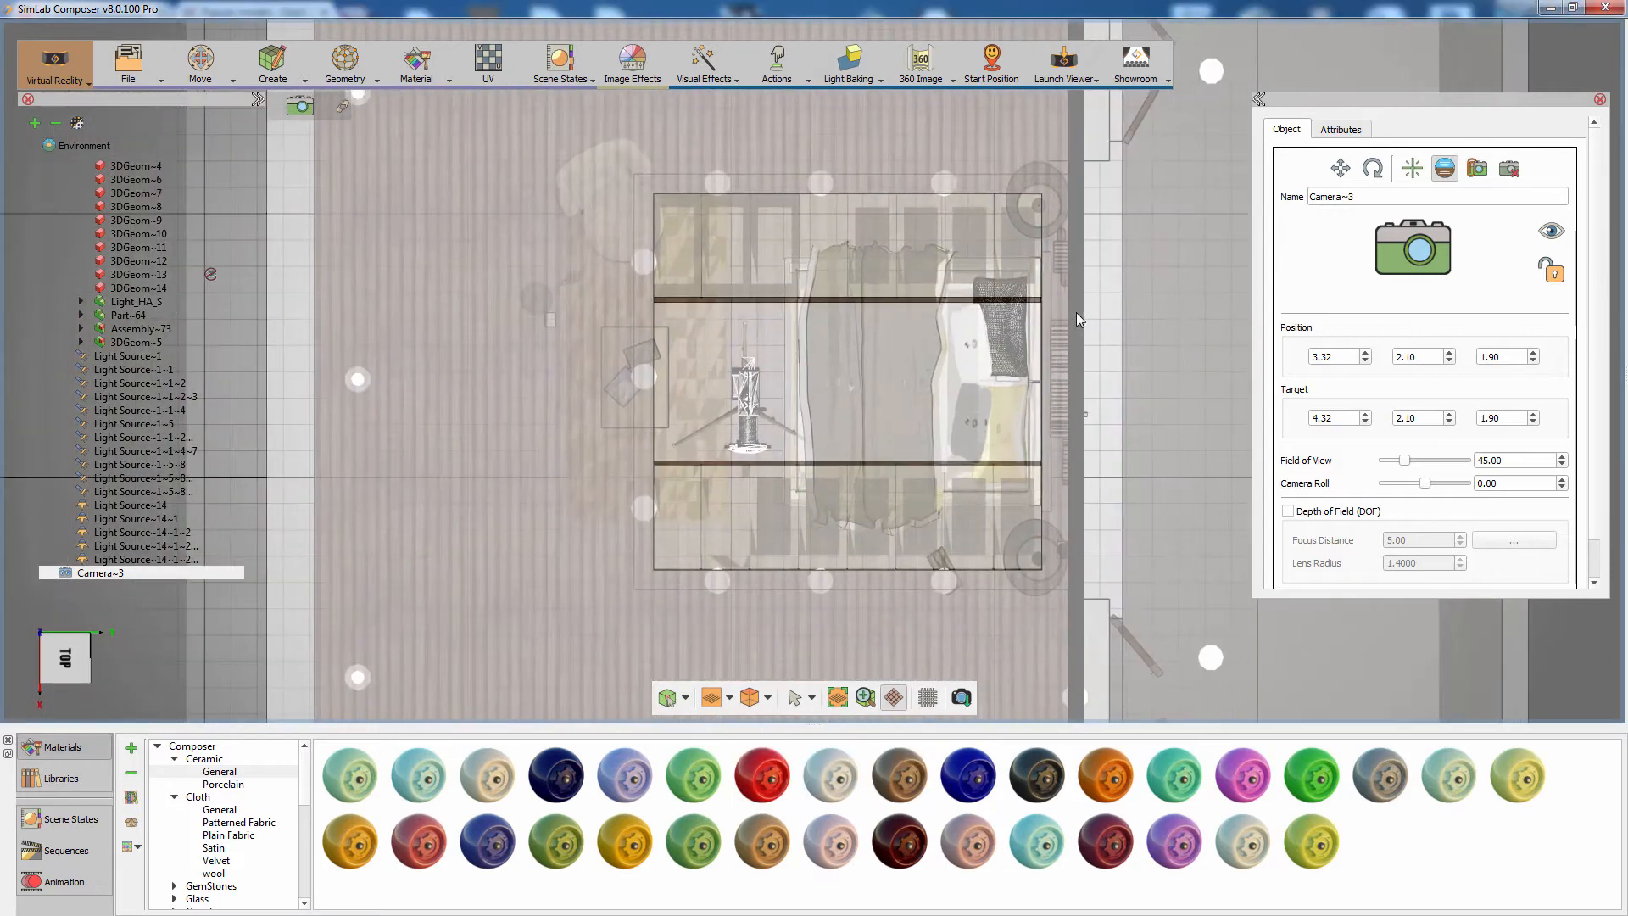
scroll(959, 304, "down", 2)
left_click_drag(847, 387, 668, 329)
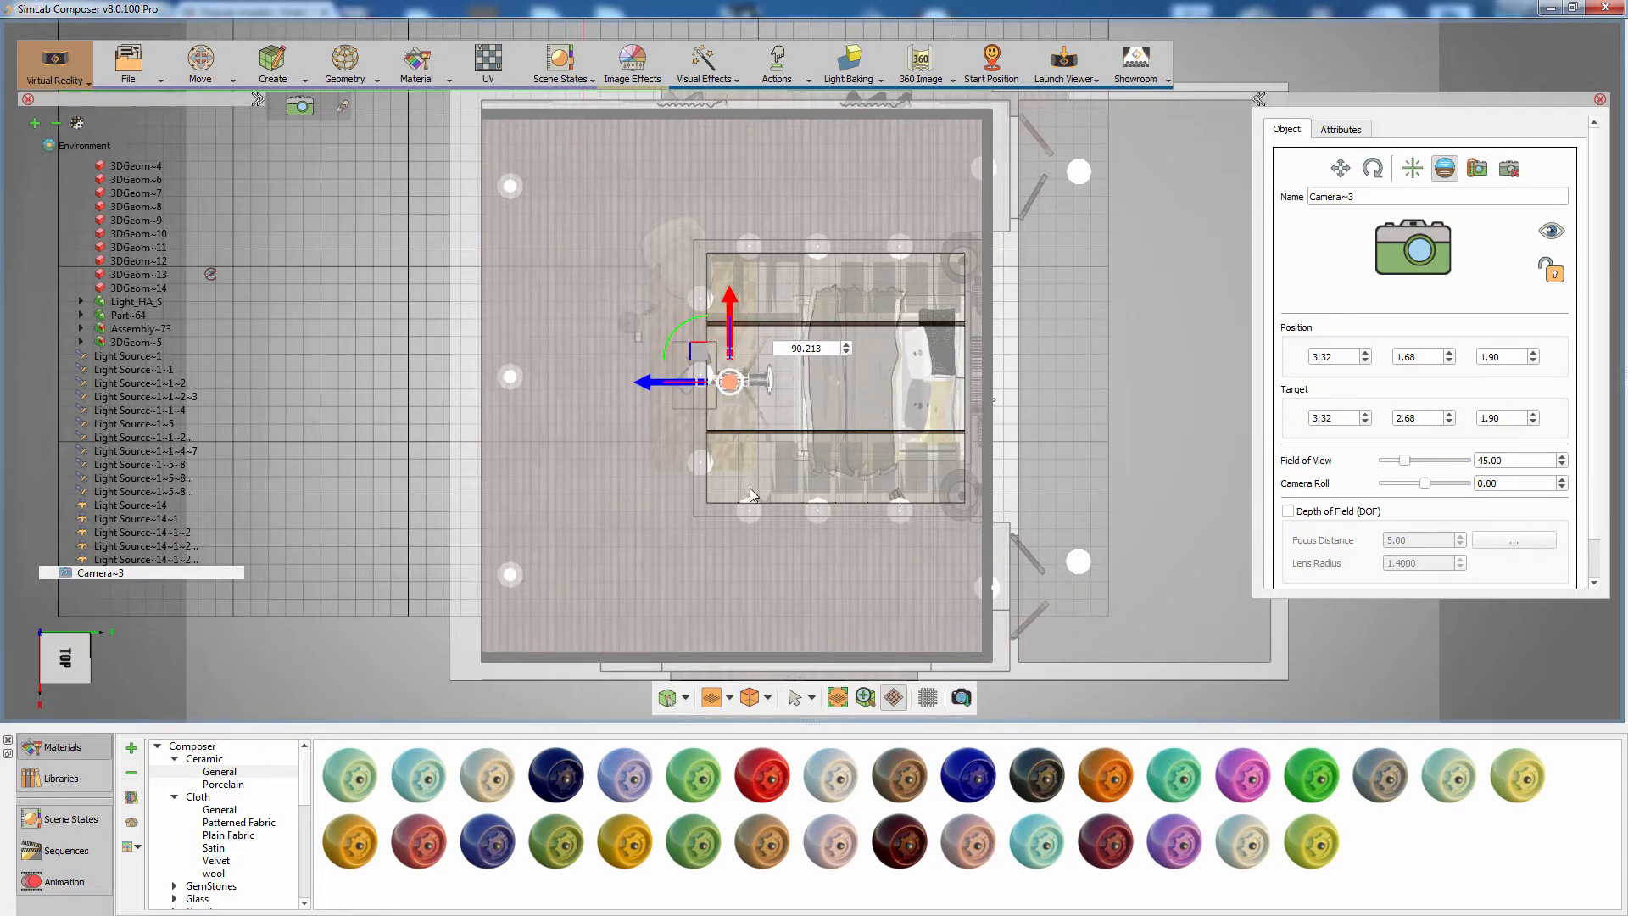
Step: Restore the perspective view and the solid display mode, and check the VR camera's placement inside the room
right_click_drag(749, 487, 944, 307)
left_click(896, 697)
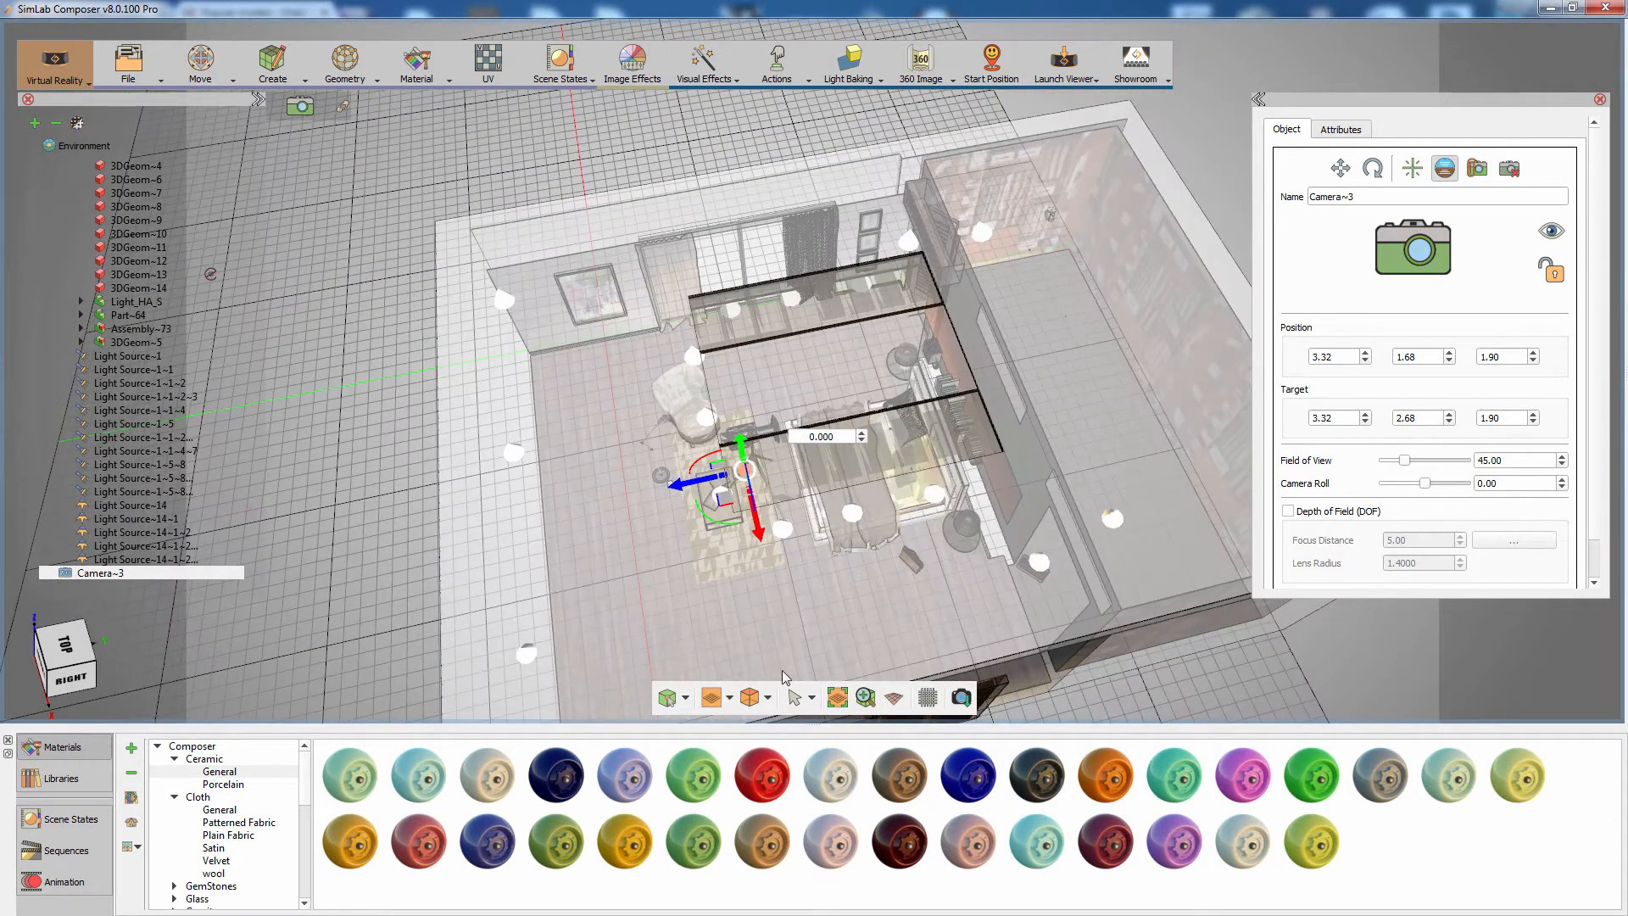
left_click(768, 697)
left_click(781, 779)
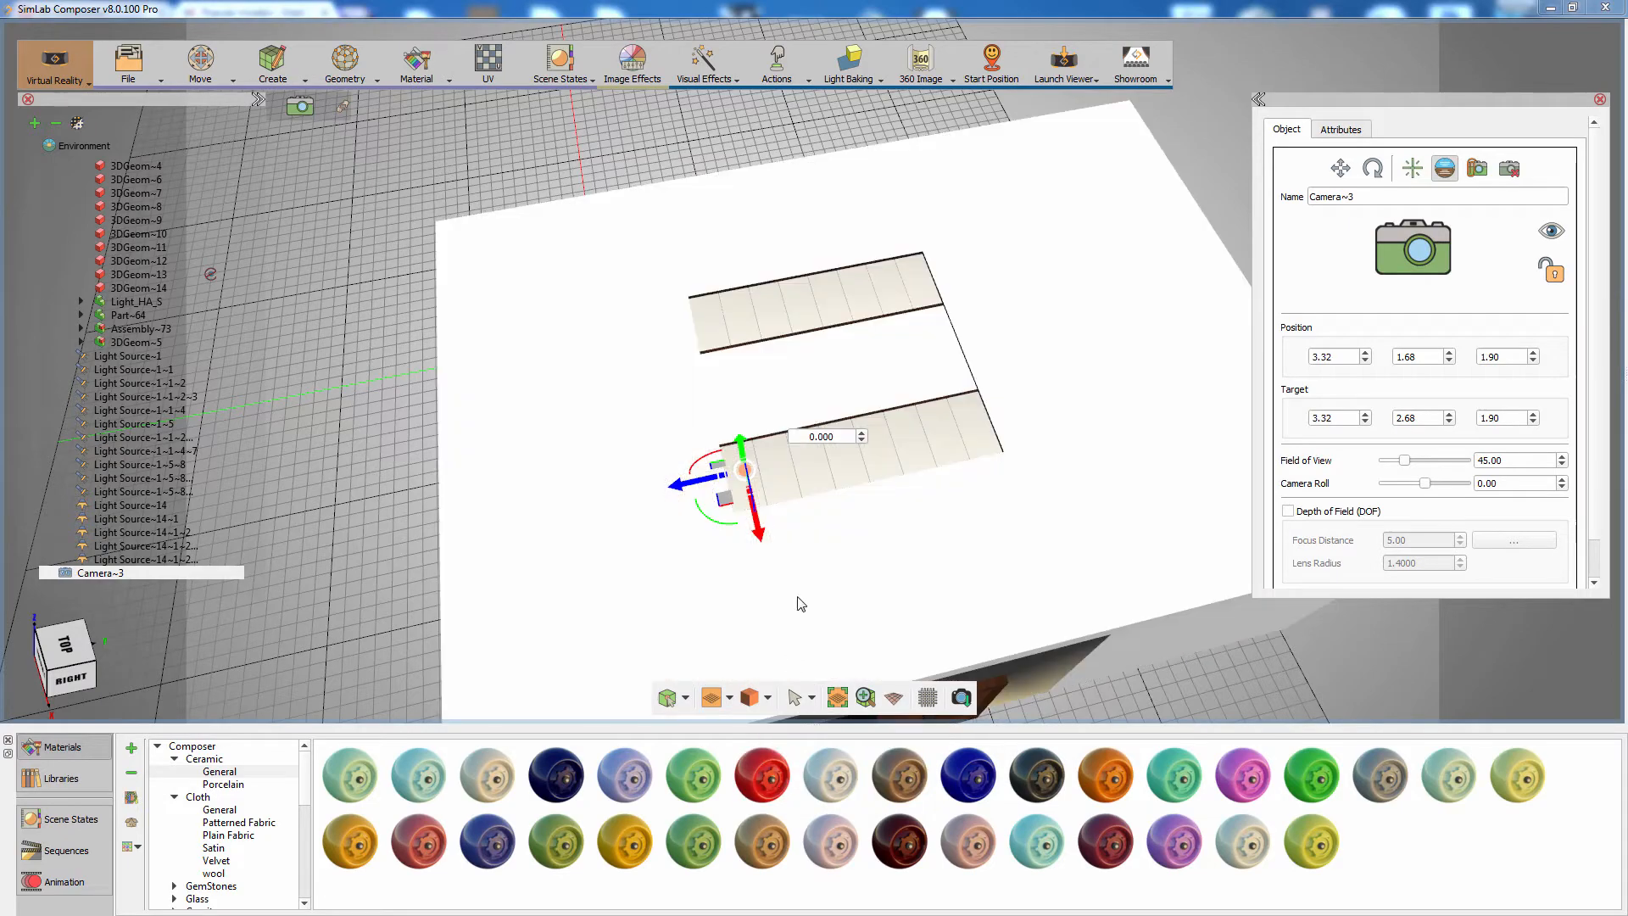
right_click_drag(798, 599, 986, 258)
scroll(941, 331, "up", 5)
scroll(764, 678, "up", 5)
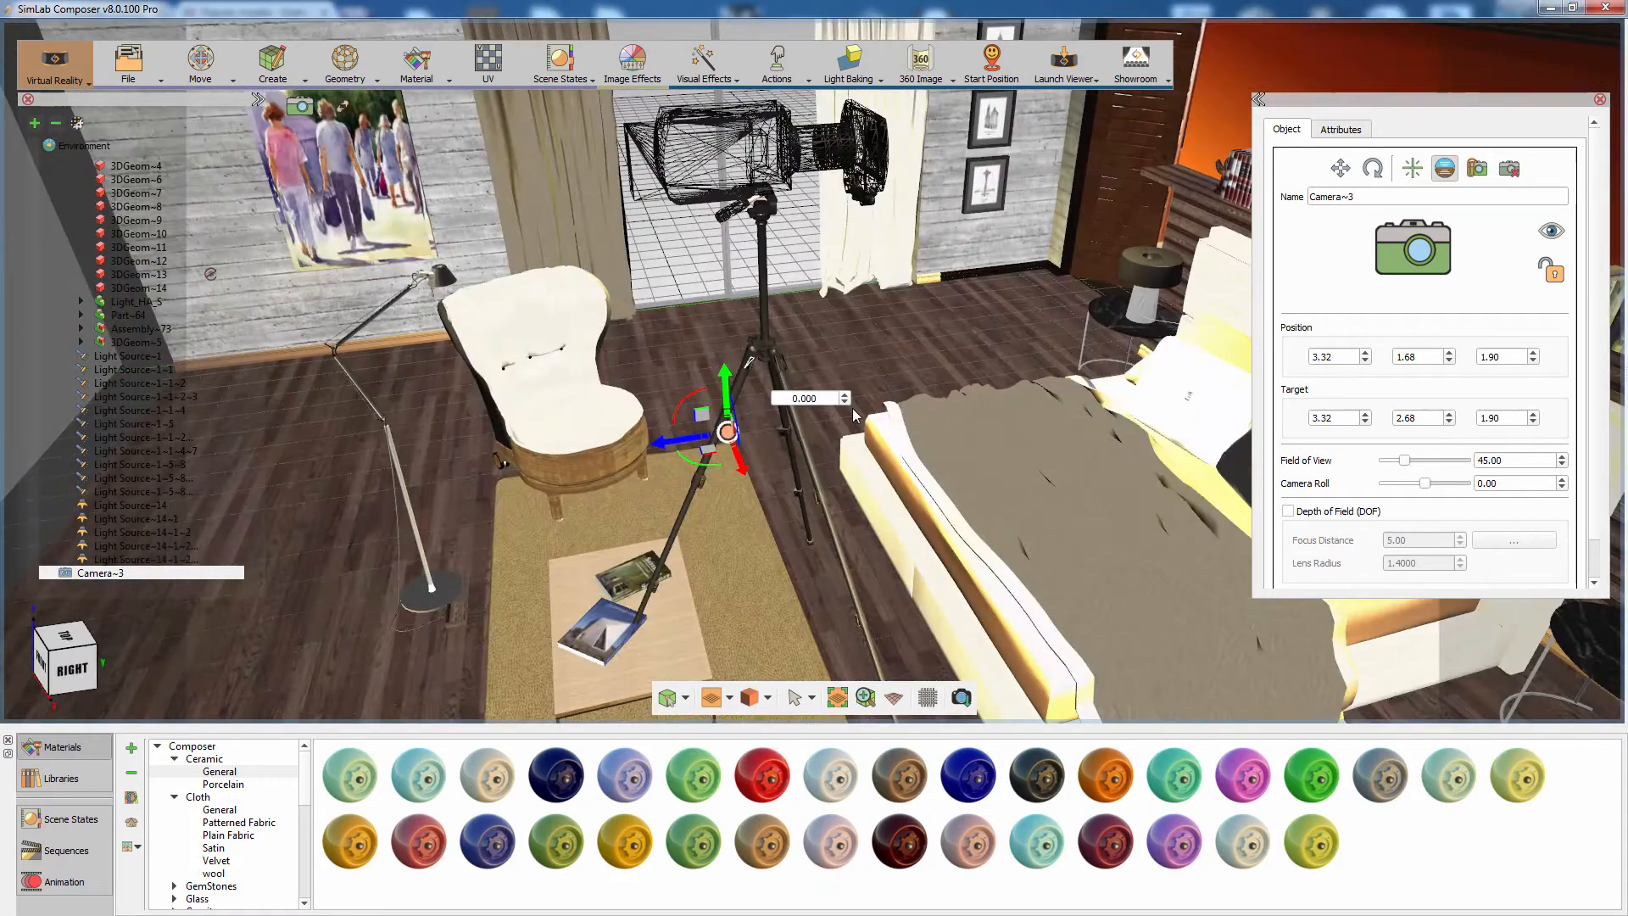
right_click_drag(613, 500, 932, 386)
middle_click_drag(932, 379, 695, 462)
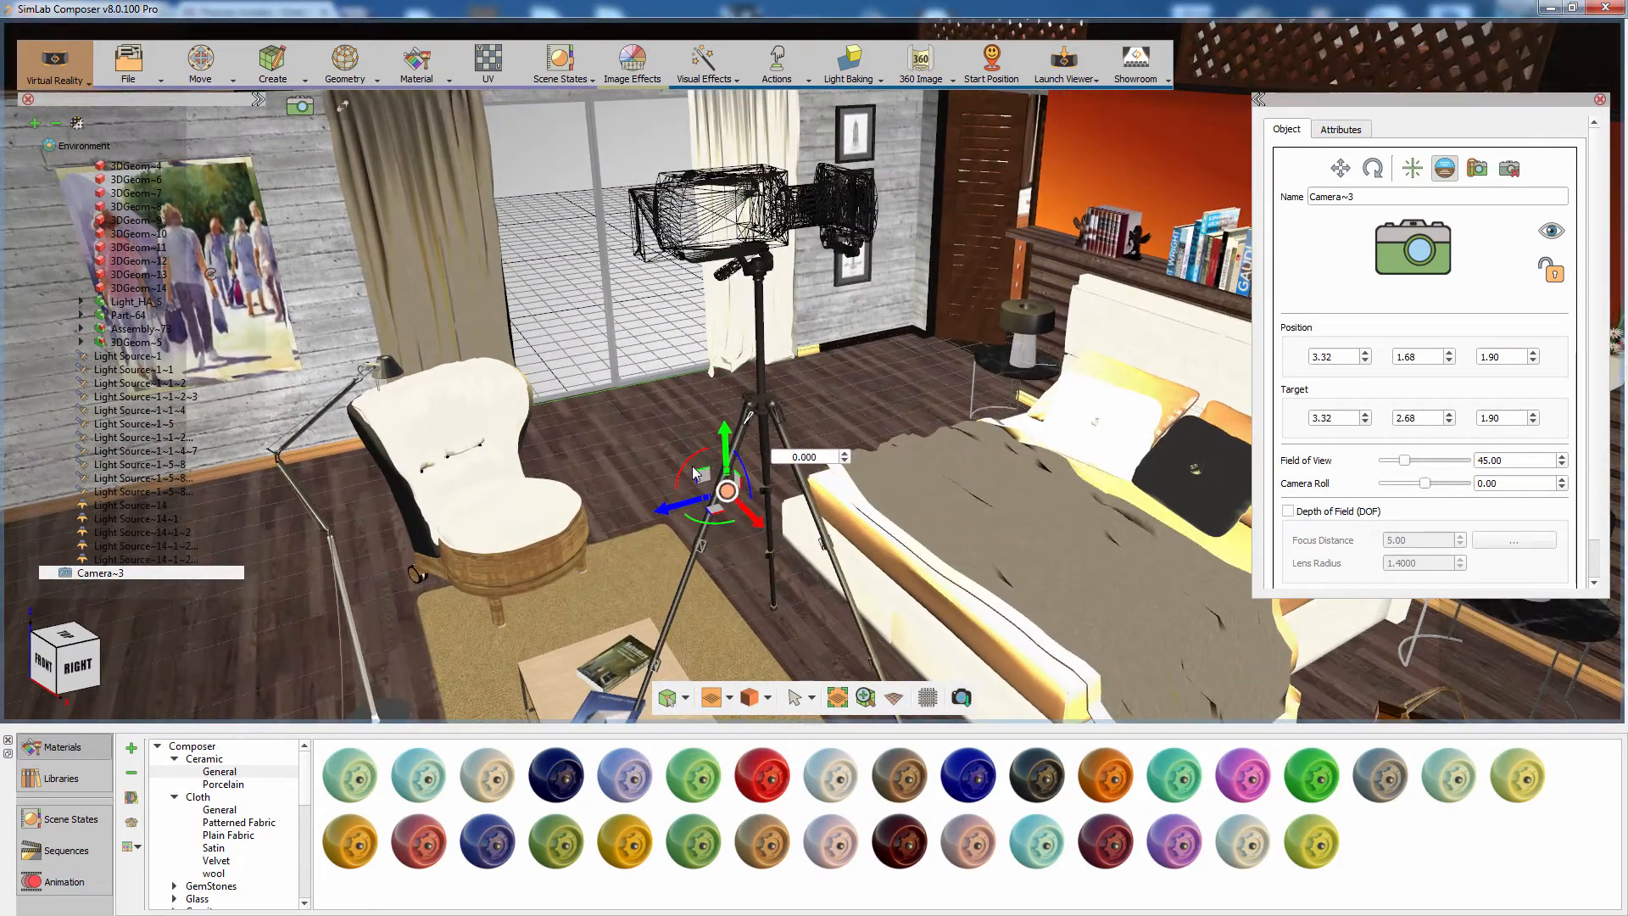
Step: Set the 360 render output to a custom size of 4000 × 2000
mouse_move(936, 83)
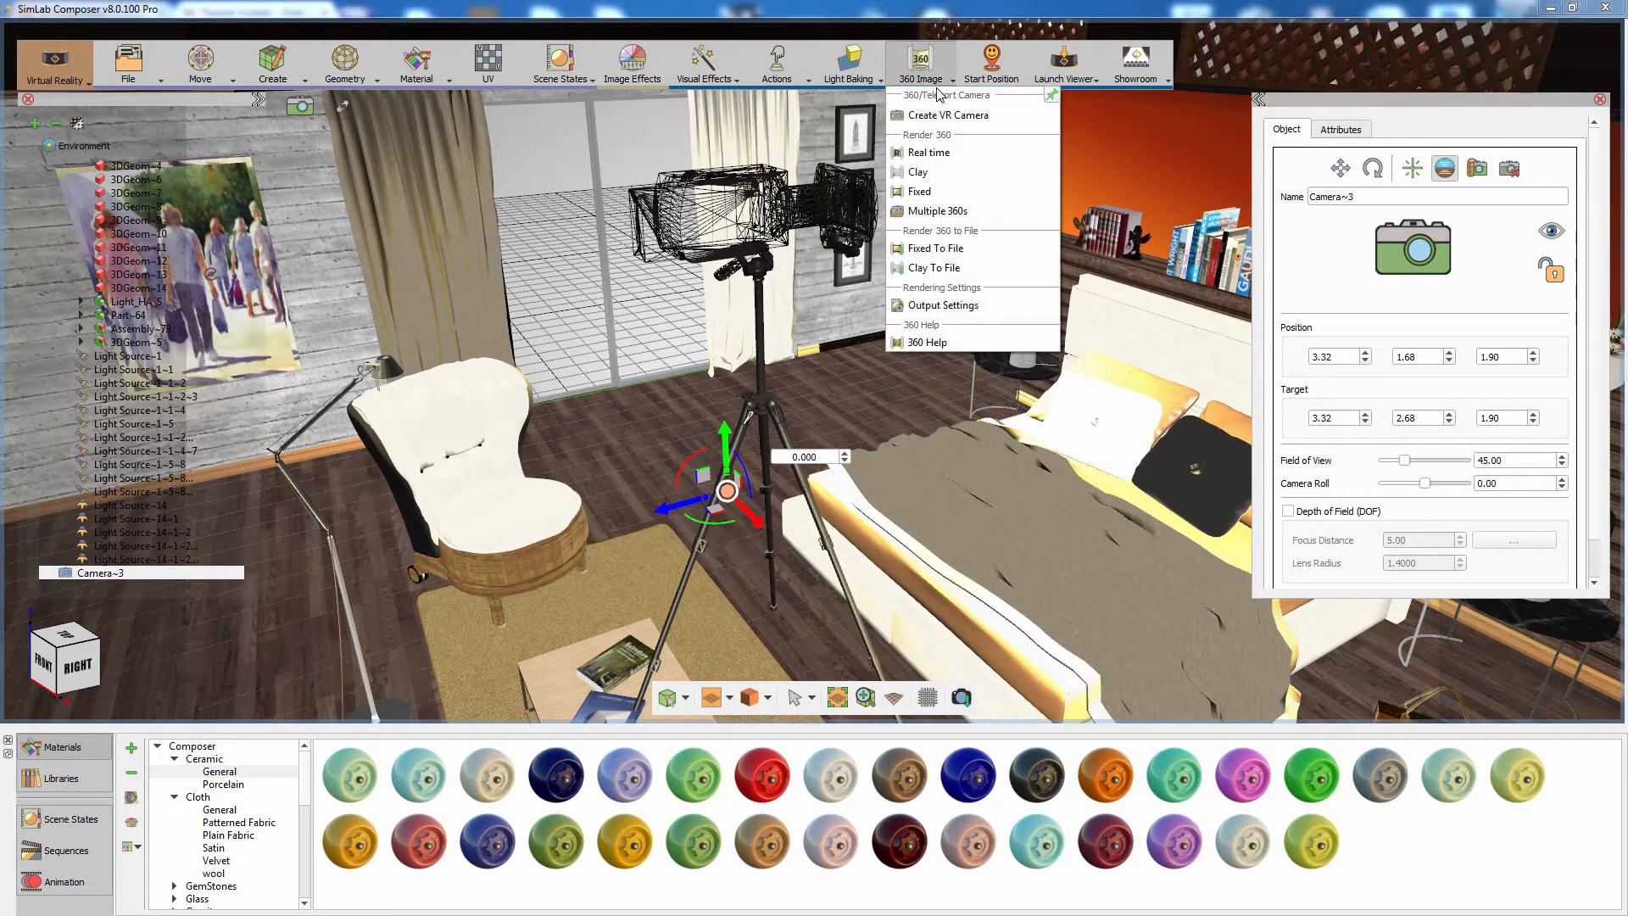
left_click(942, 305)
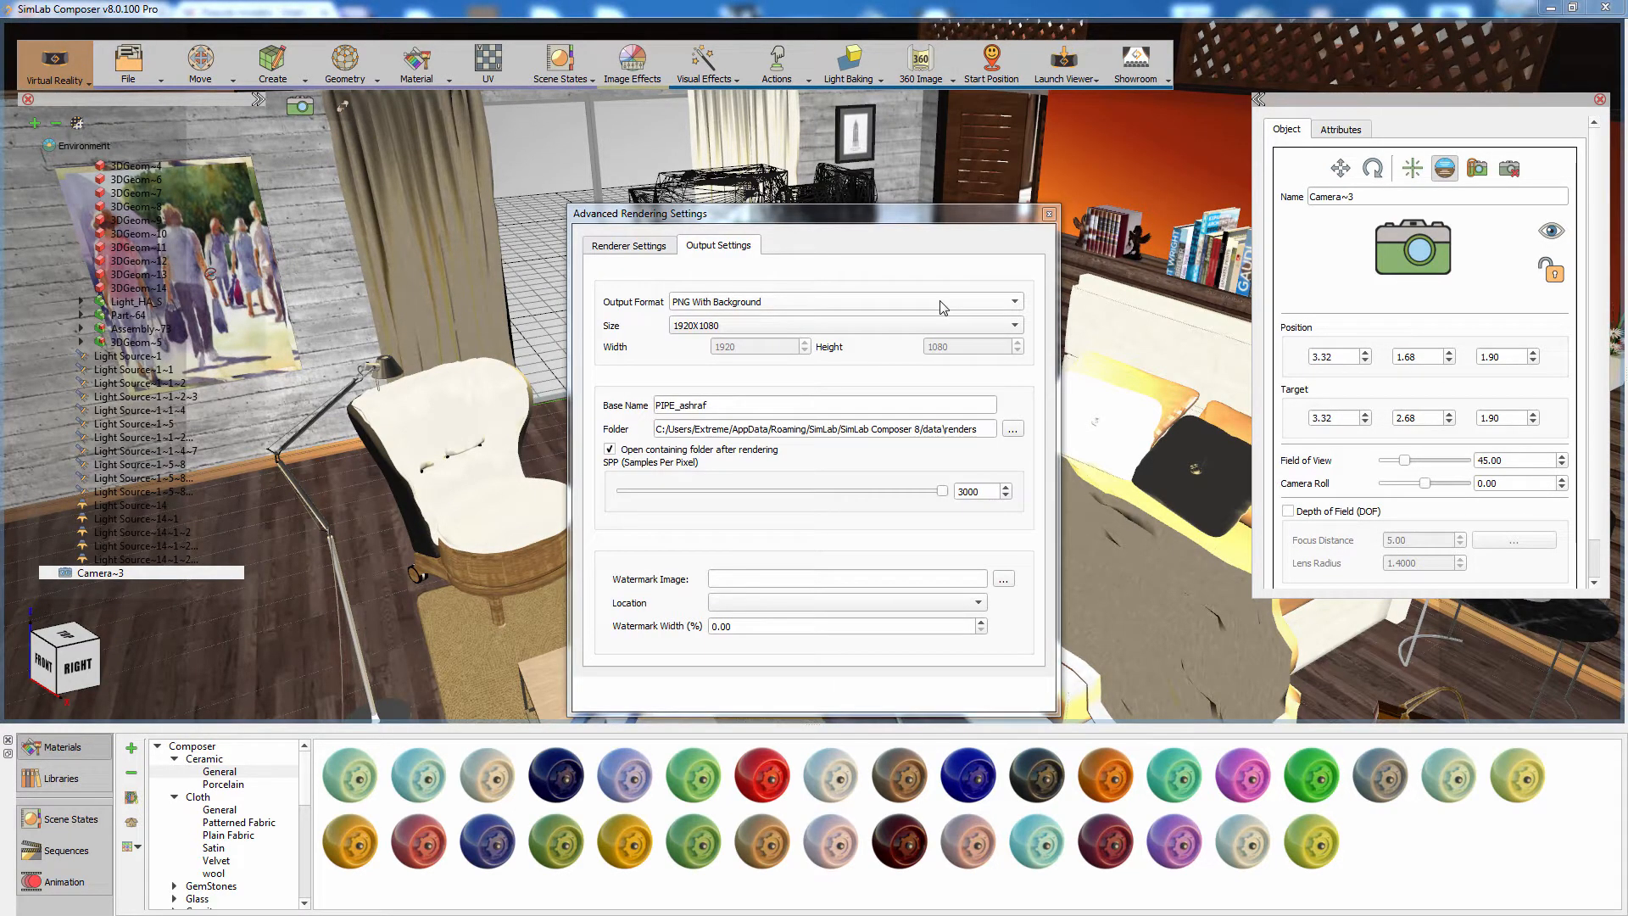
left_click(852, 325)
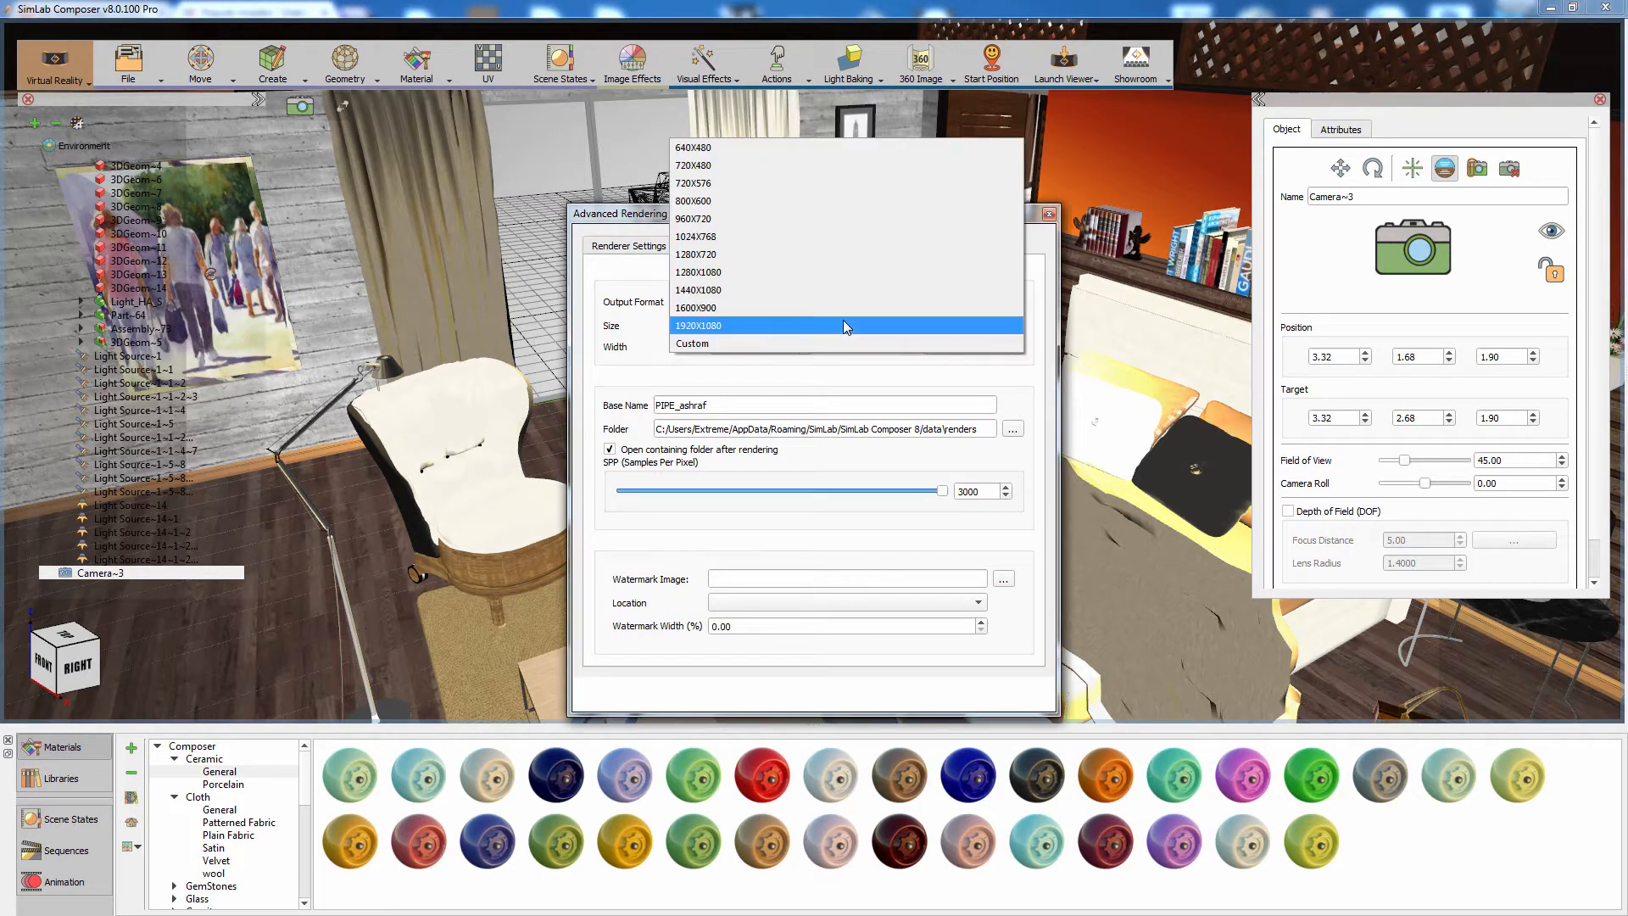
left_click(774, 343)
left_click_drag(735, 347, 710, 347)
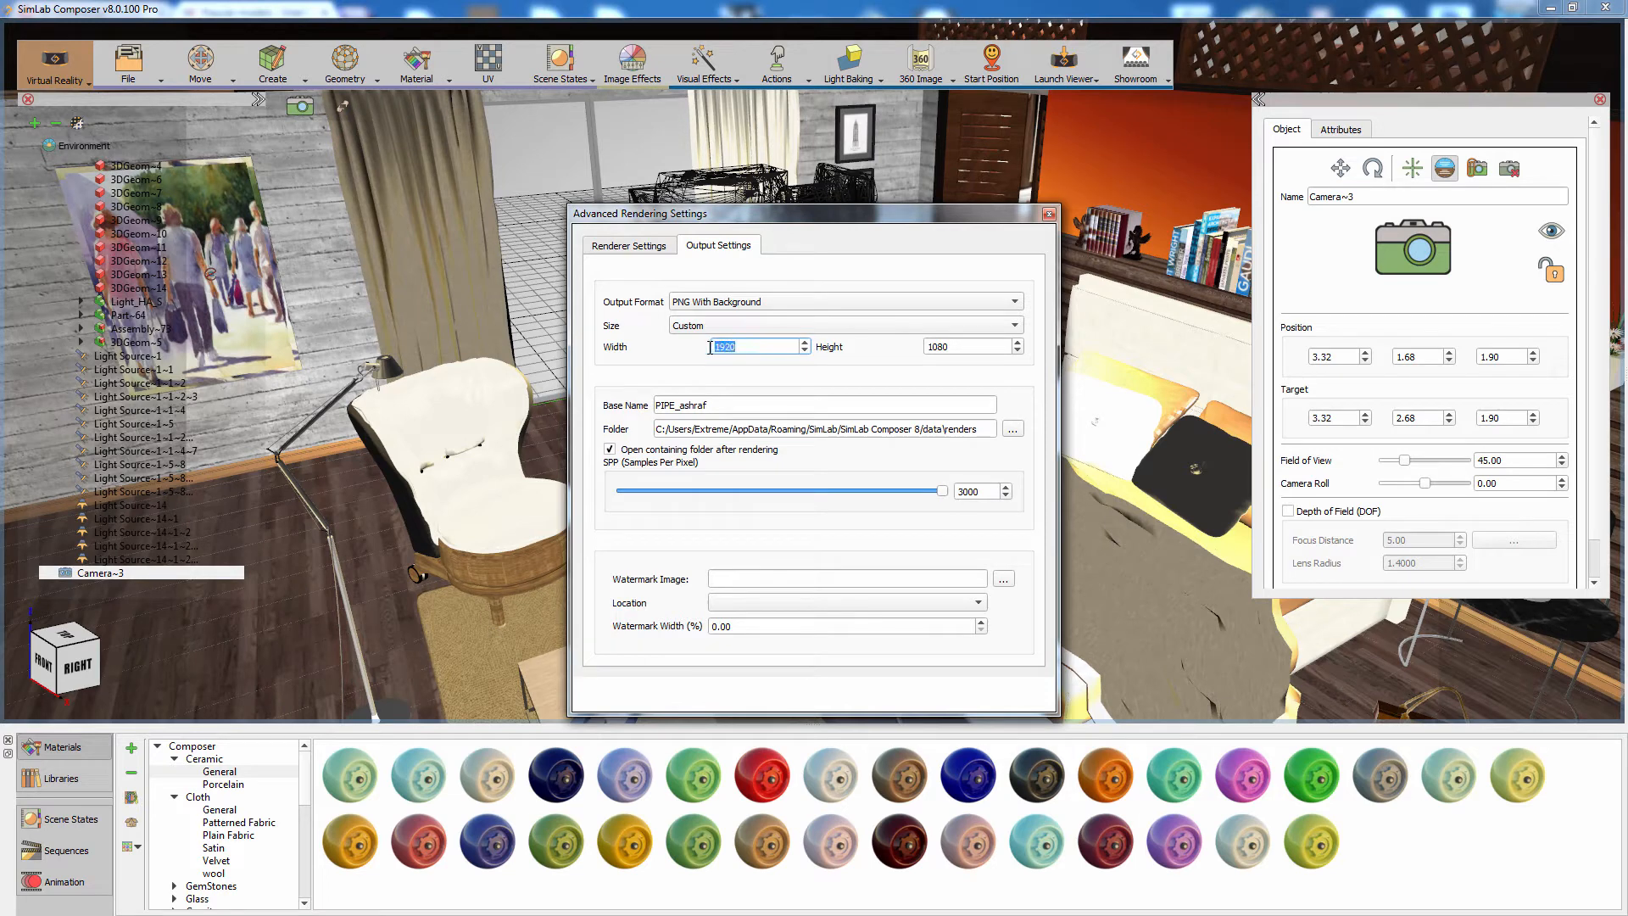
type("4")
left_click_drag(960, 346, 890, 348)
type("2000")
left_click(1049, 213)
Step: Render a fixed 360 image of the bedroom from the VR camera
middle_click_drag(879, 252, 800, 305)
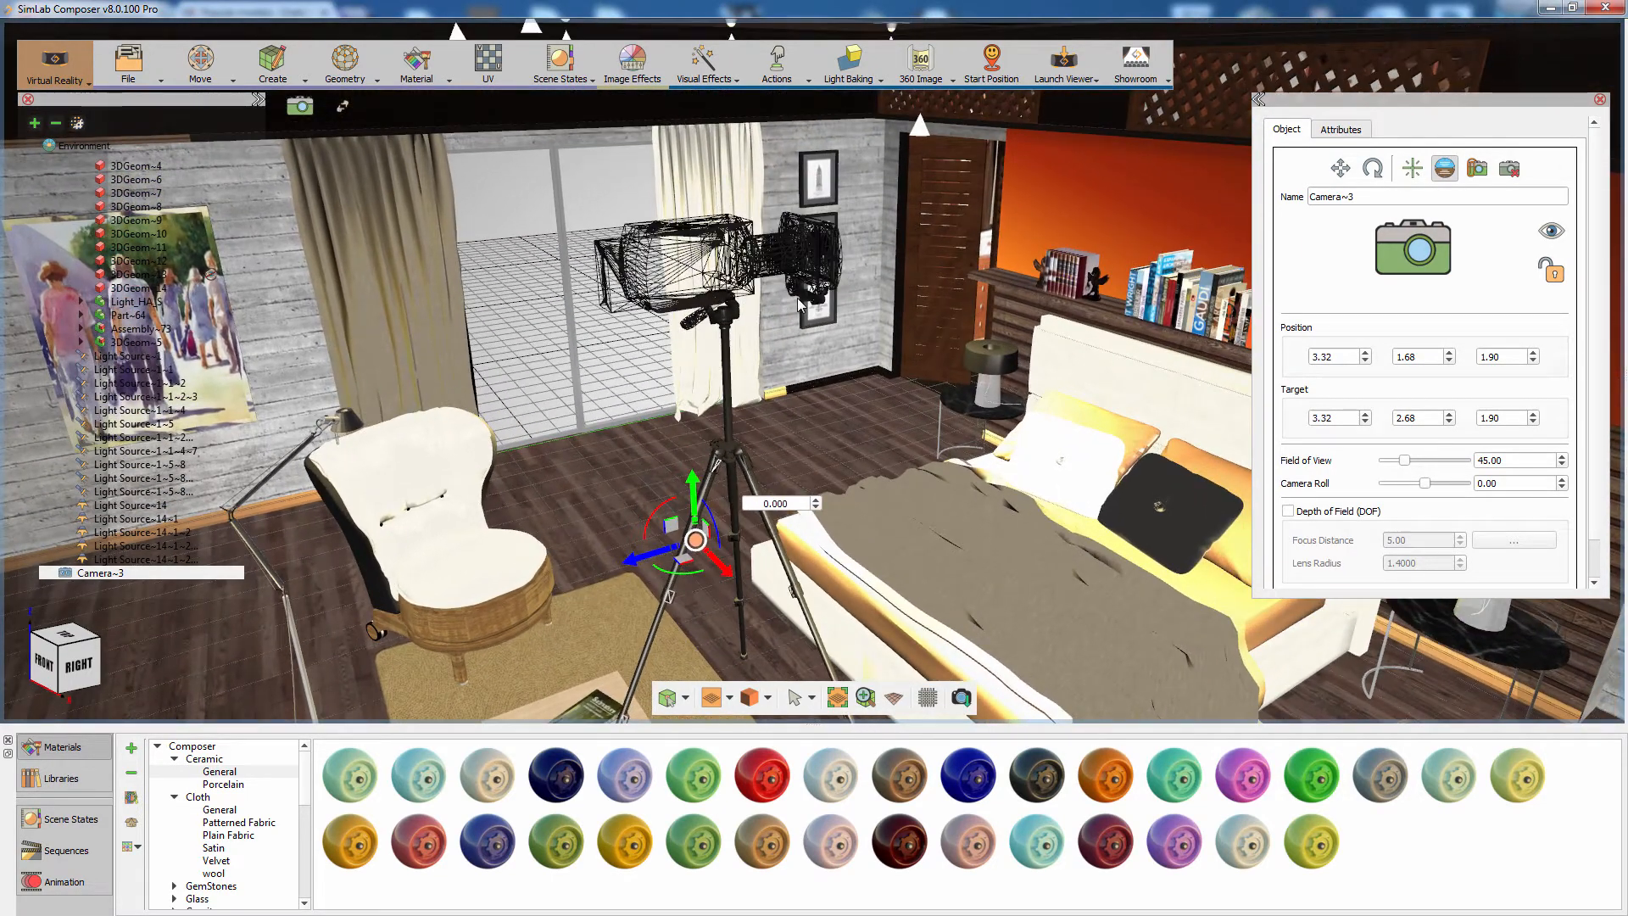
left_click(920, 78)
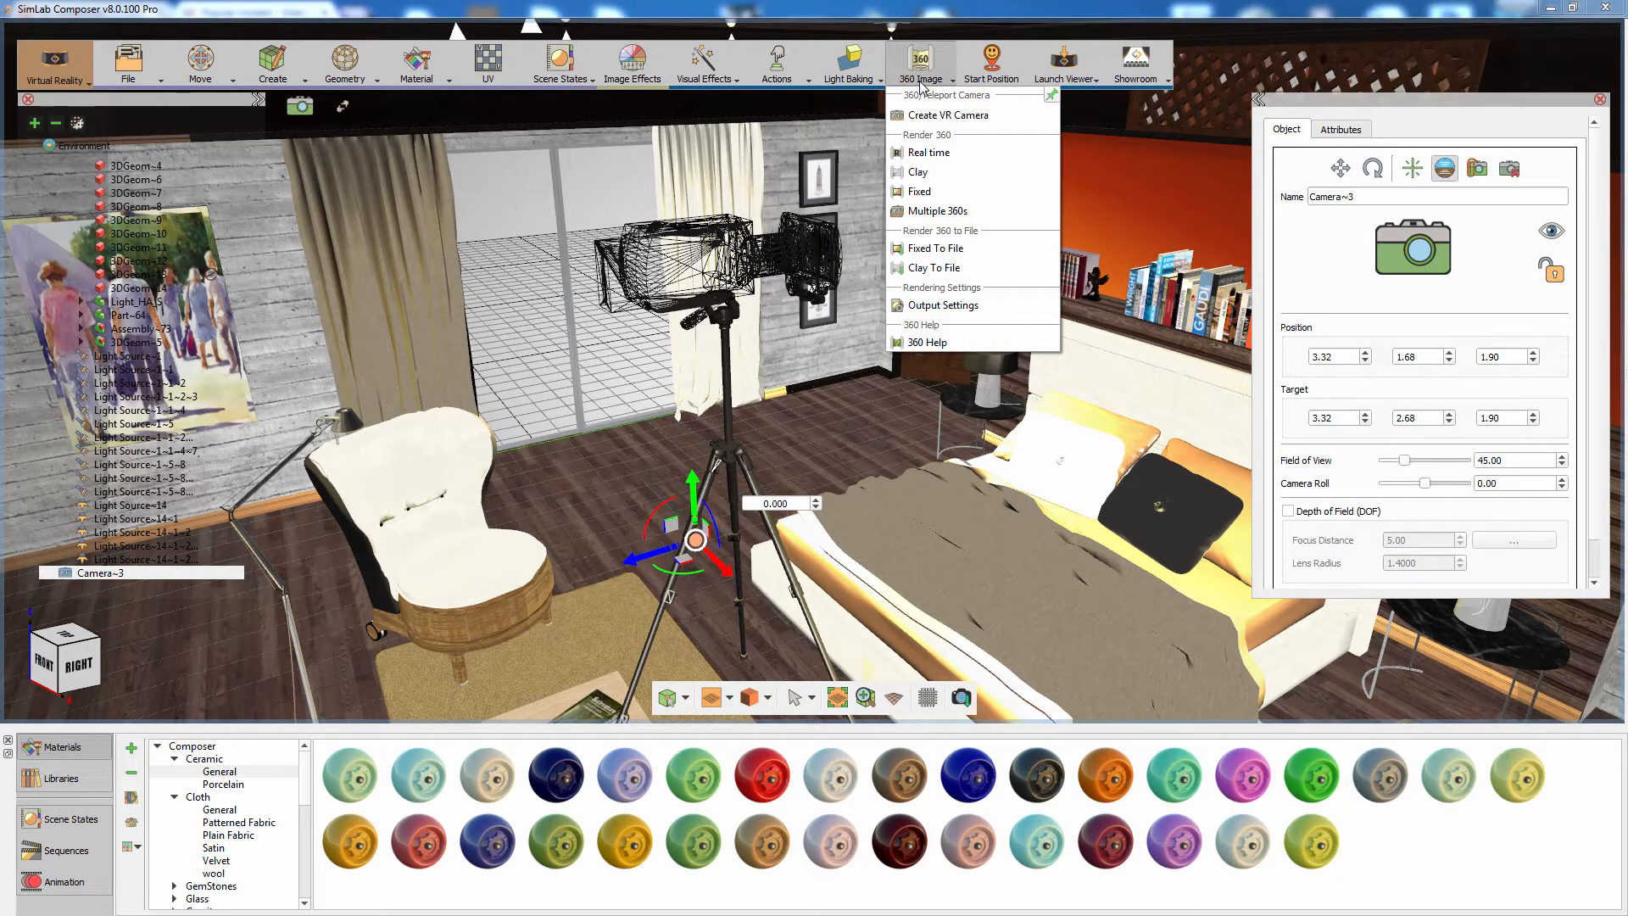
left_click(919, 192)
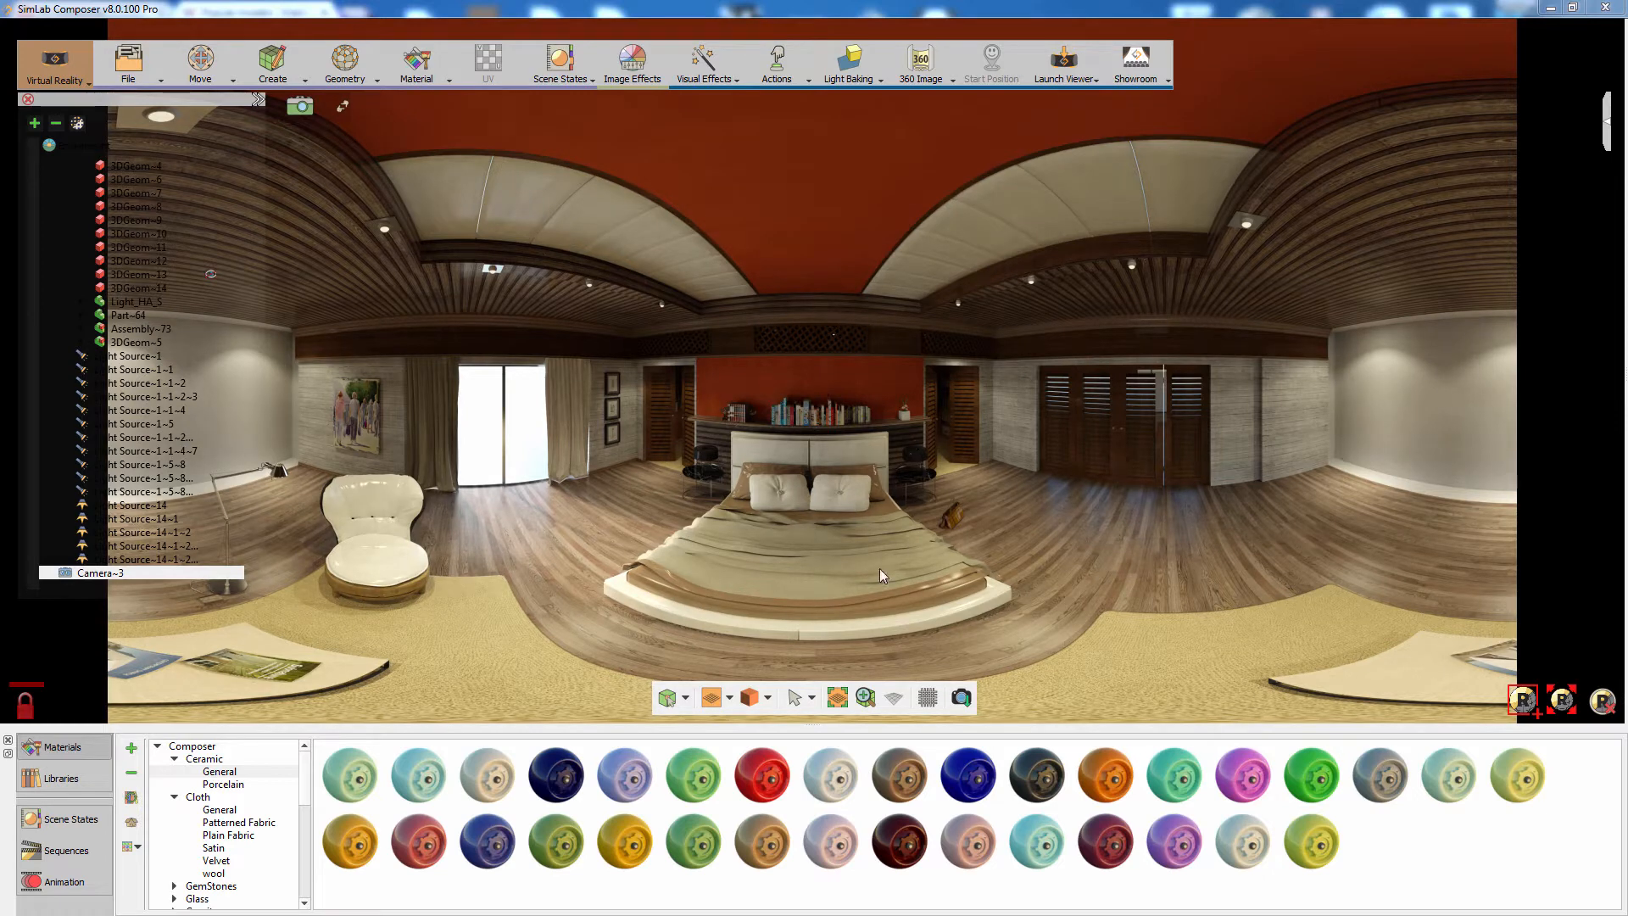
Step: Save the rendered 360 image in the HDR folder on drive E as an HDR Image named Bedroom
left_click(962, 699)
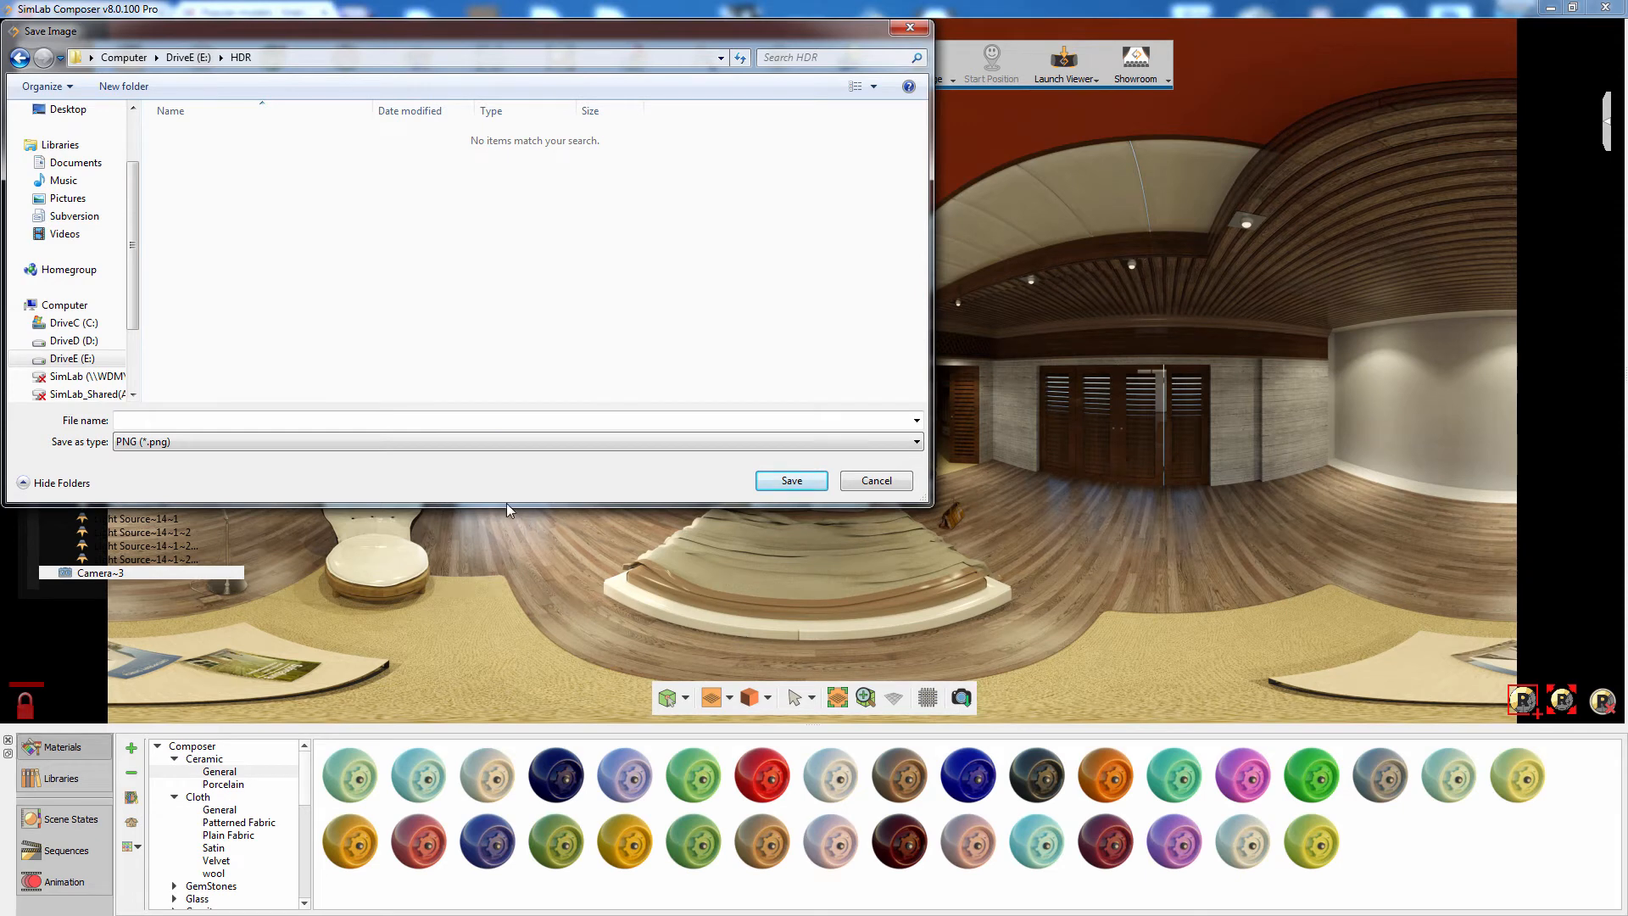
left_click(445, 443)
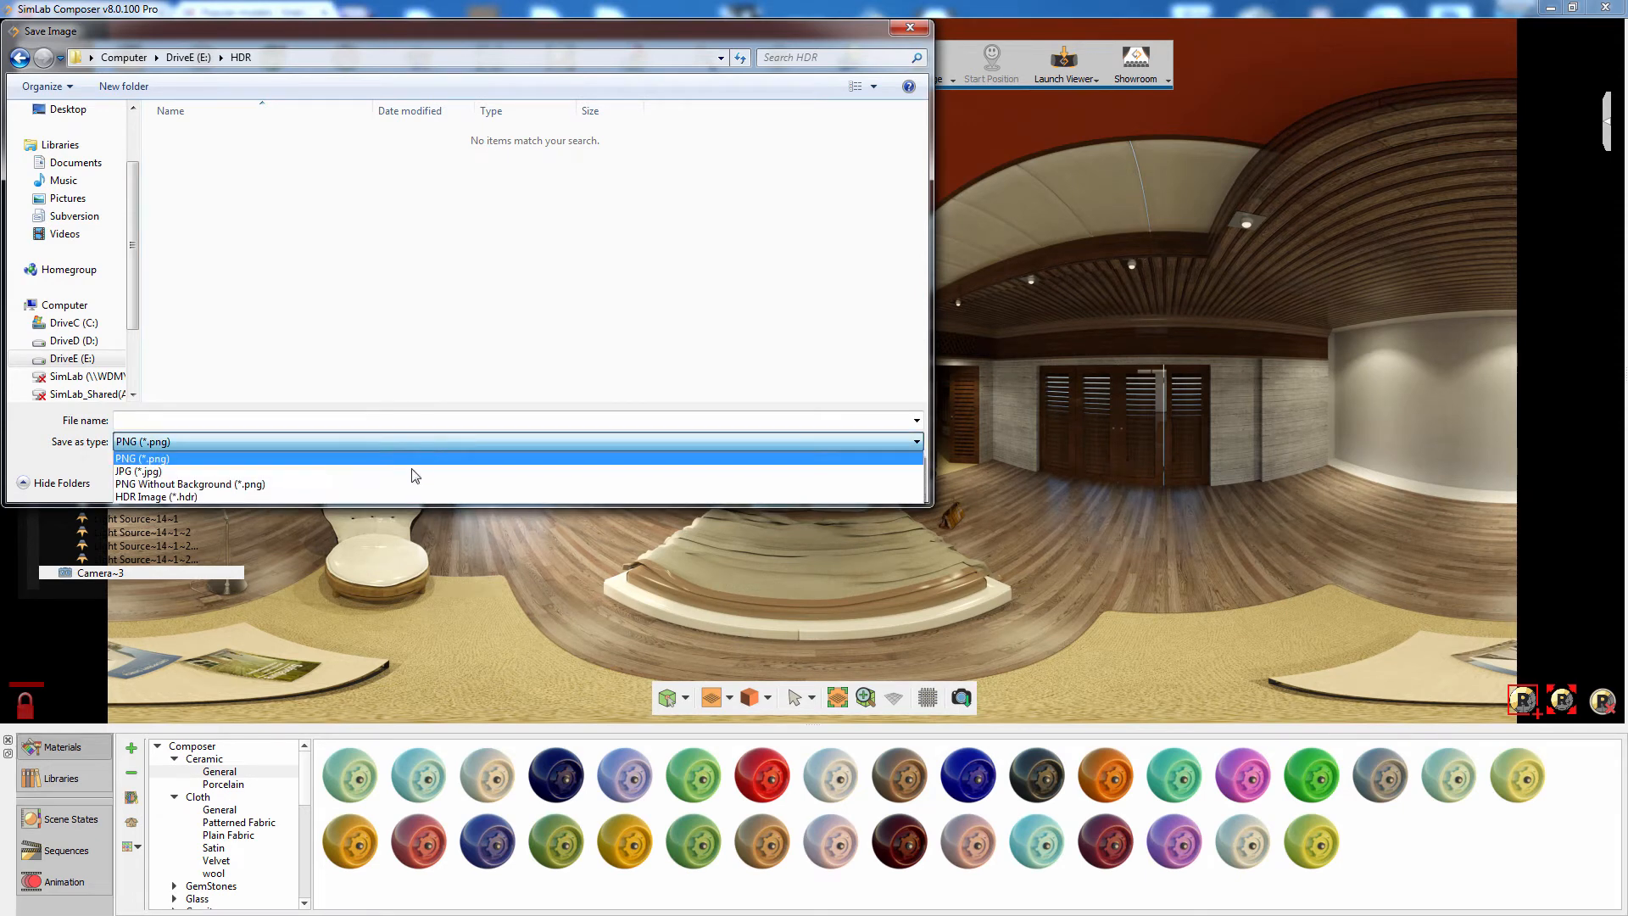
left_click(374, 496)
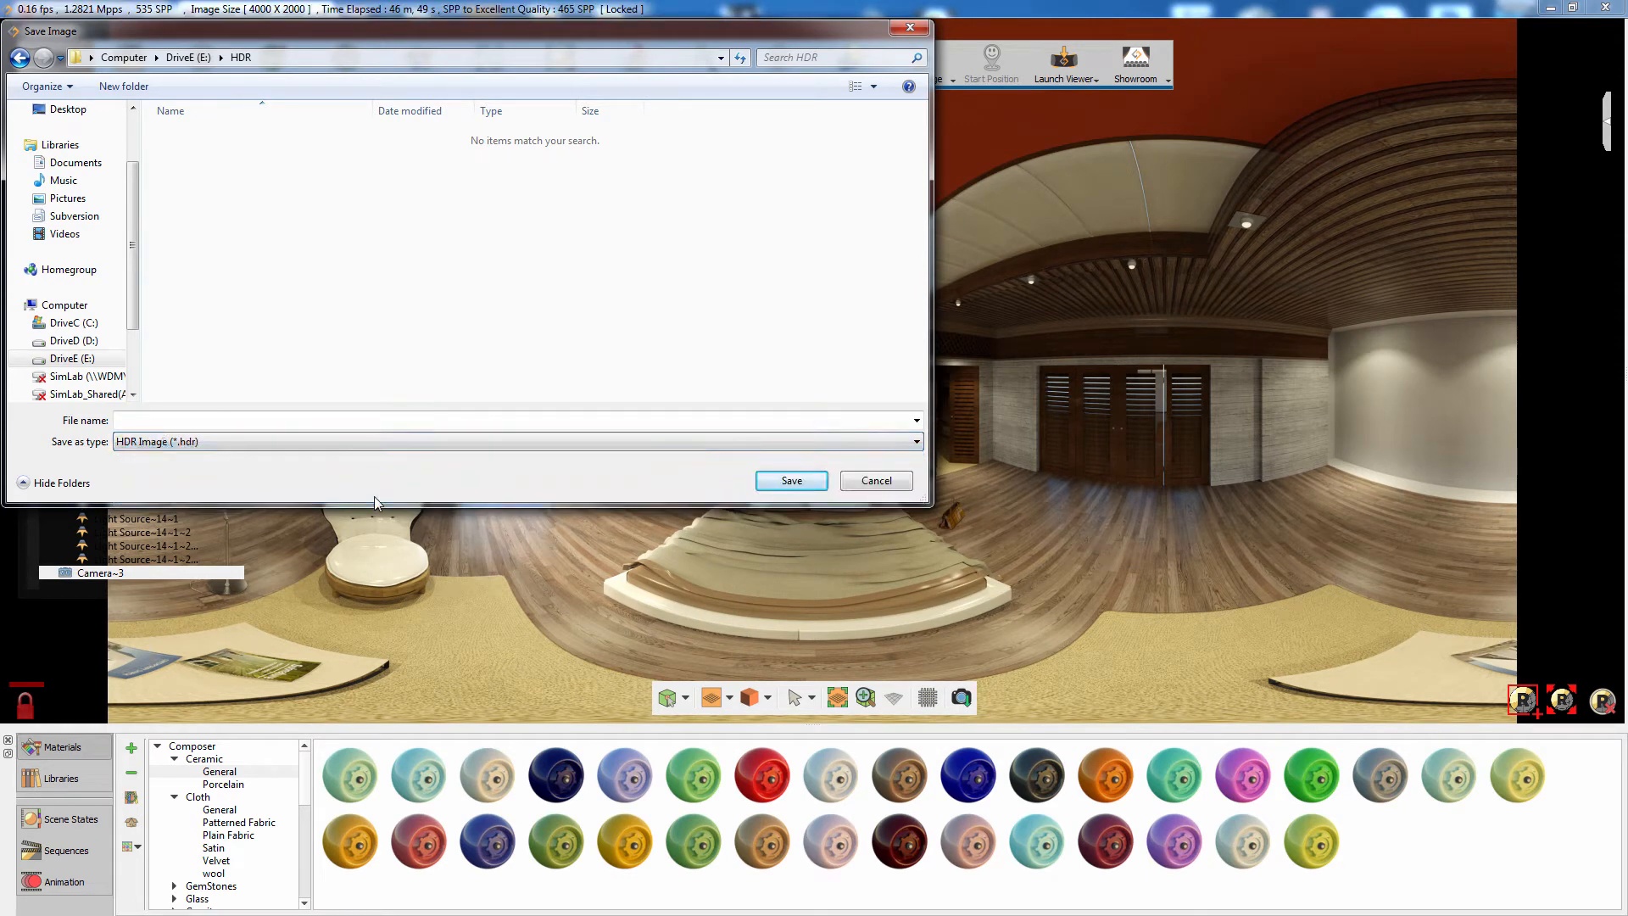
left_click(372, 421)
type("Bedroo")
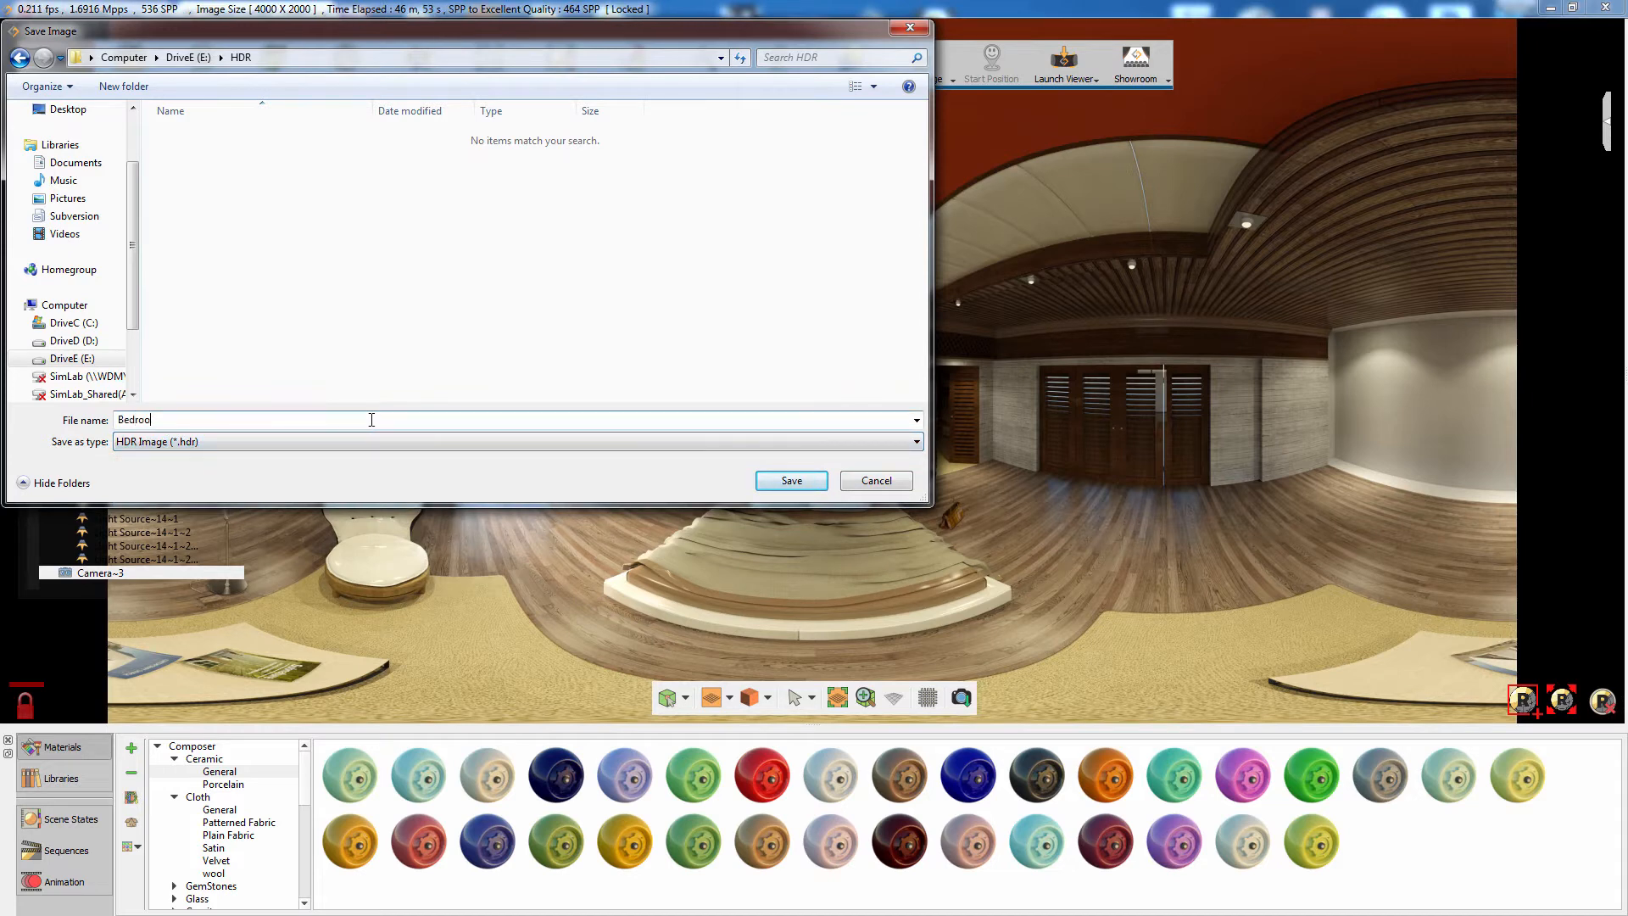
type("m")
left_click(761, 482)
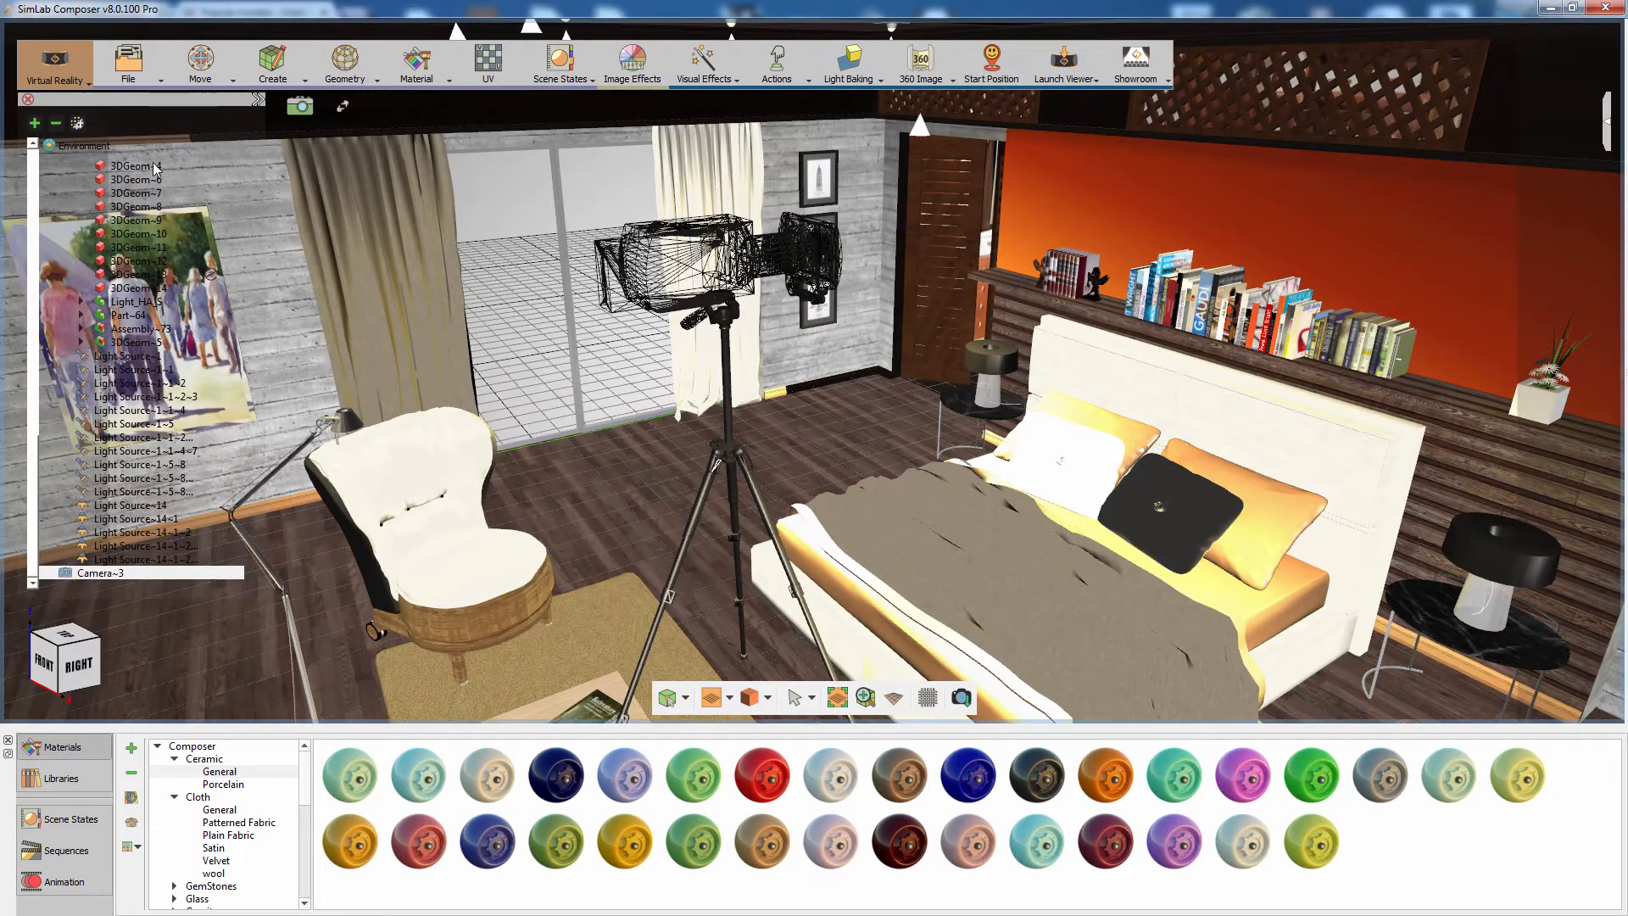
Step: Load Bedroom.hdr from the HDR folder on drive E as the environment's HDR image
left_click(104, 147)
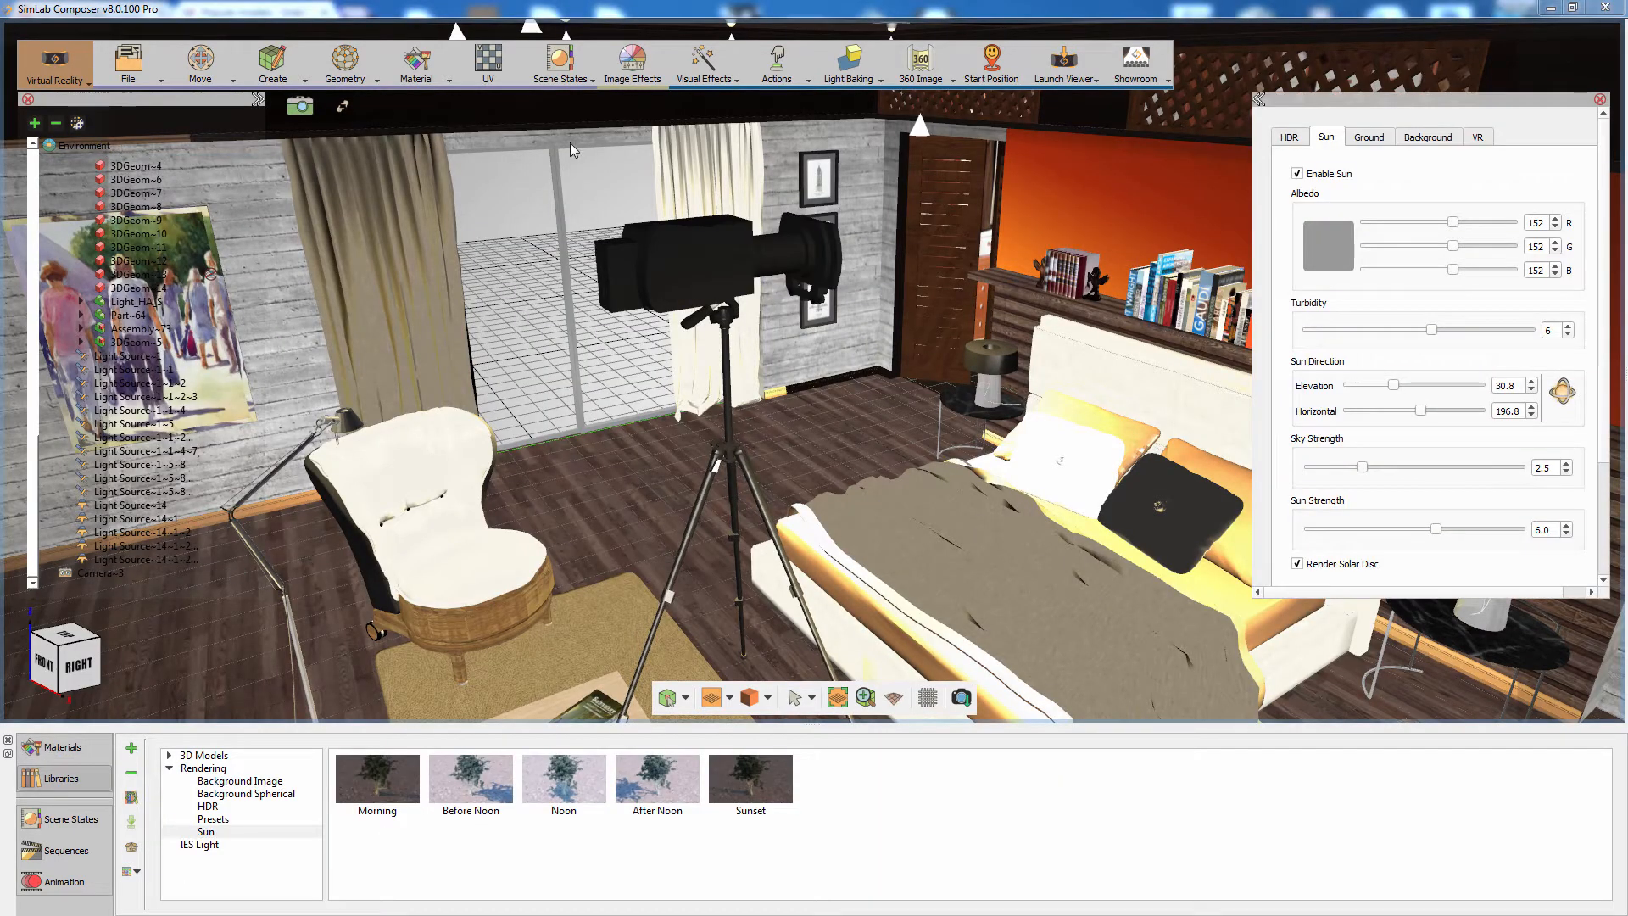
left_click(1284, 140)
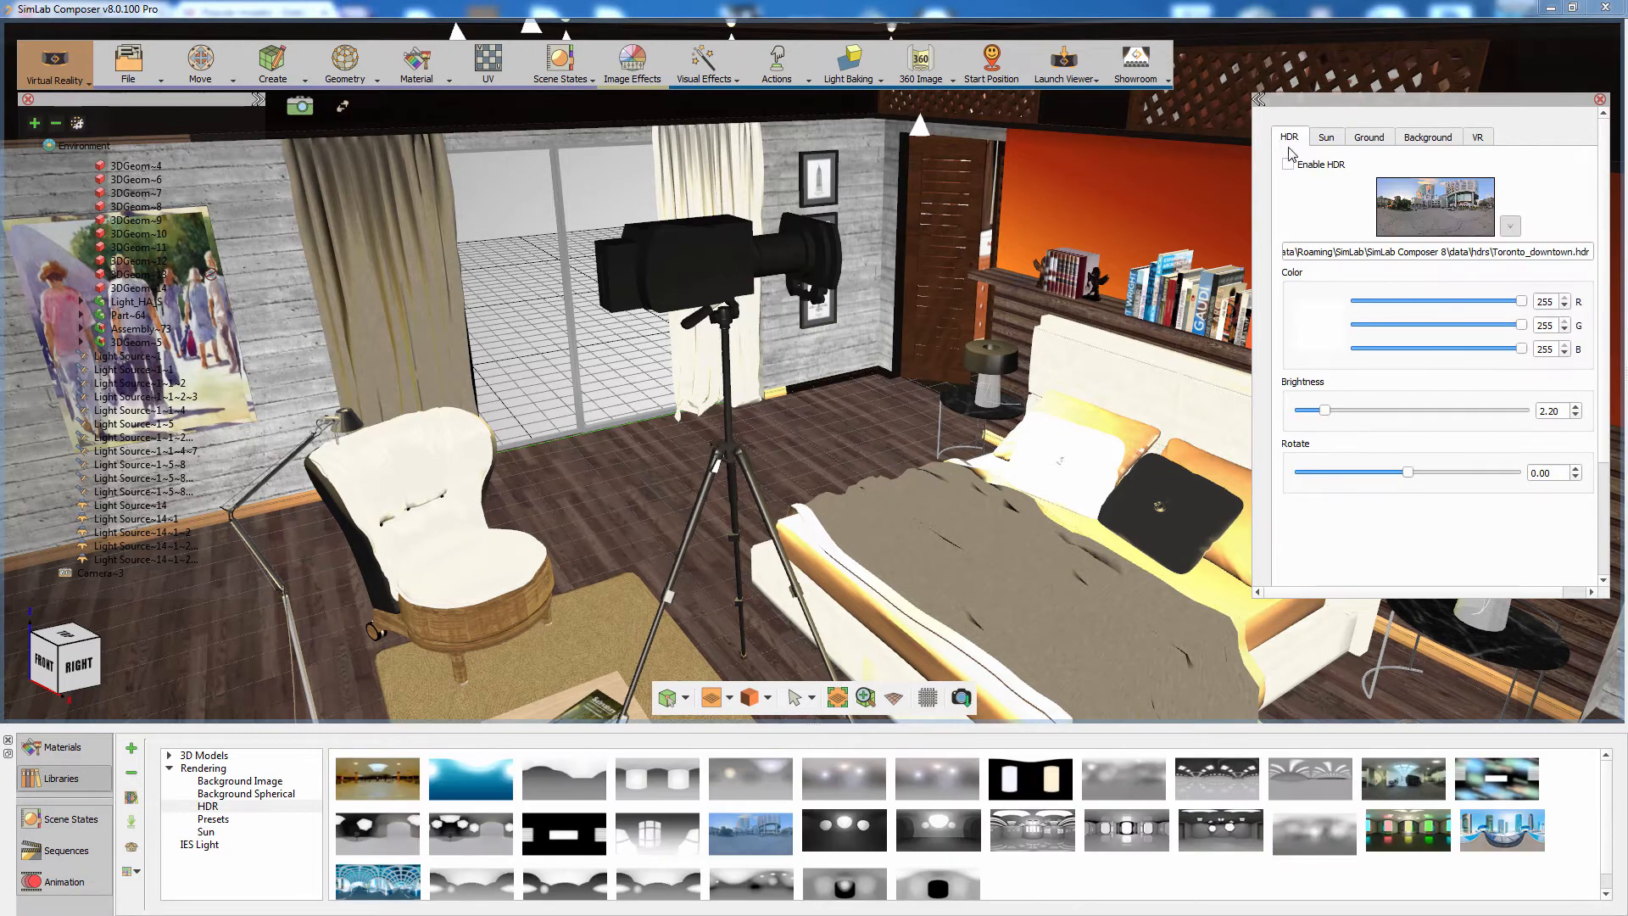
left_click(1407, 212)
left_click(1034, 212)
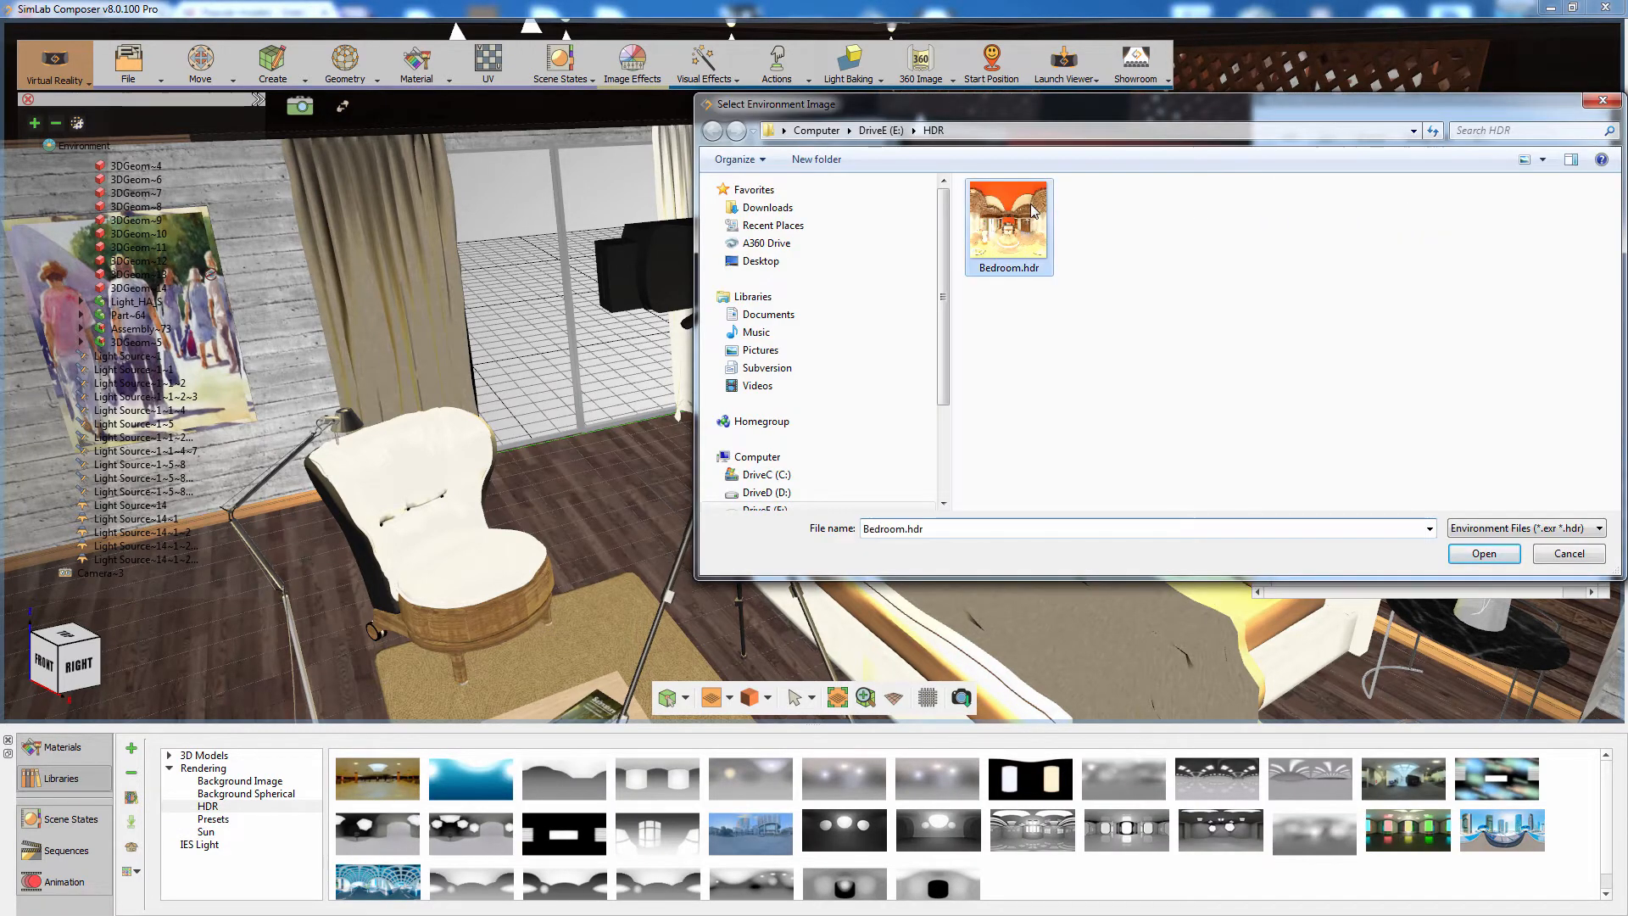
left_click(1480, 555)
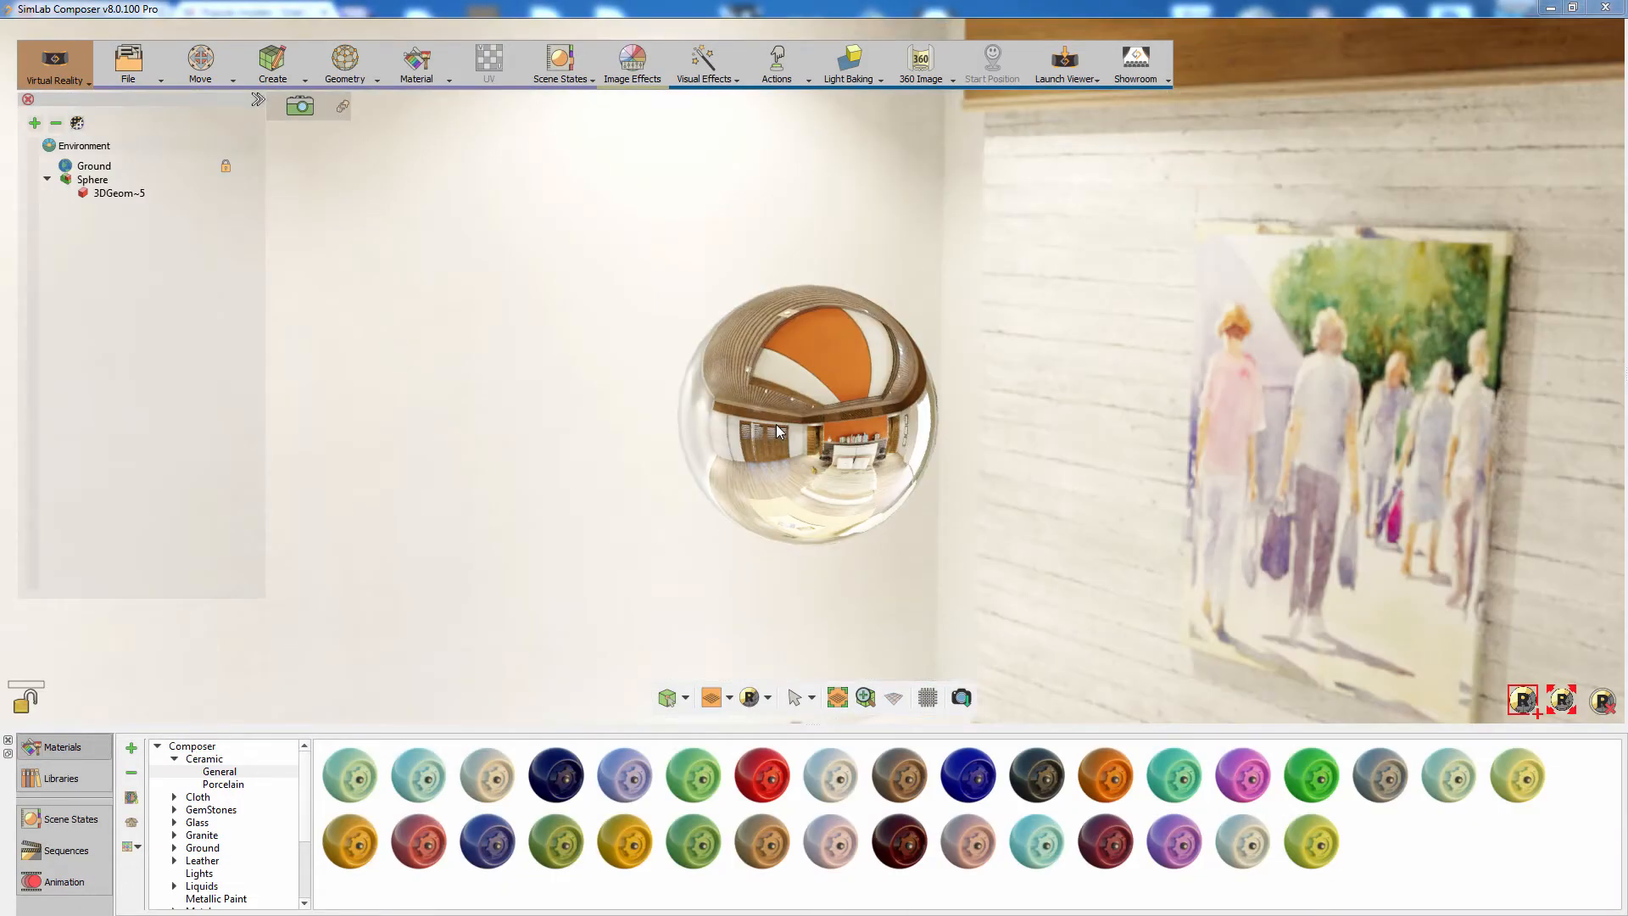
Step: Test the bedroom HDR's reflections on the sphere from several angles, raising its material roughness to 0.61 and lowering it again
mouse_move(782, 425)
left_mouse_down()
mouse_move(989, 437)
mouse_move(1305, 390)
left_mouse_up()
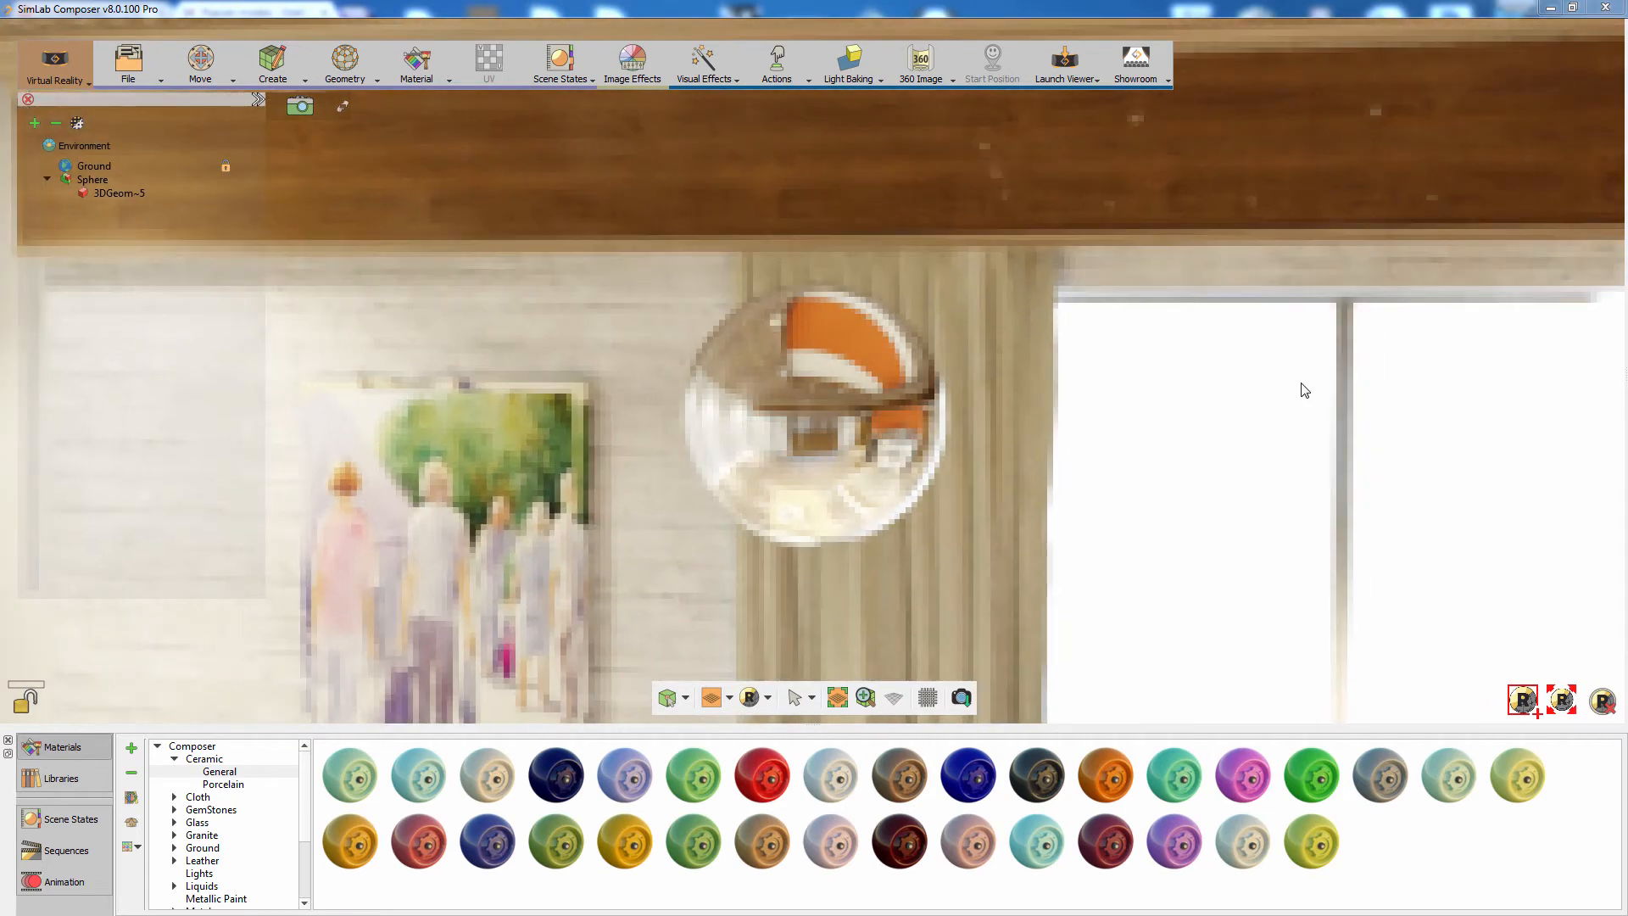
mouse_move(814, 409)
left_mouse_down()
mouse_move(858, 439)
mouse_move(1172, 455)
left_mouse_up()
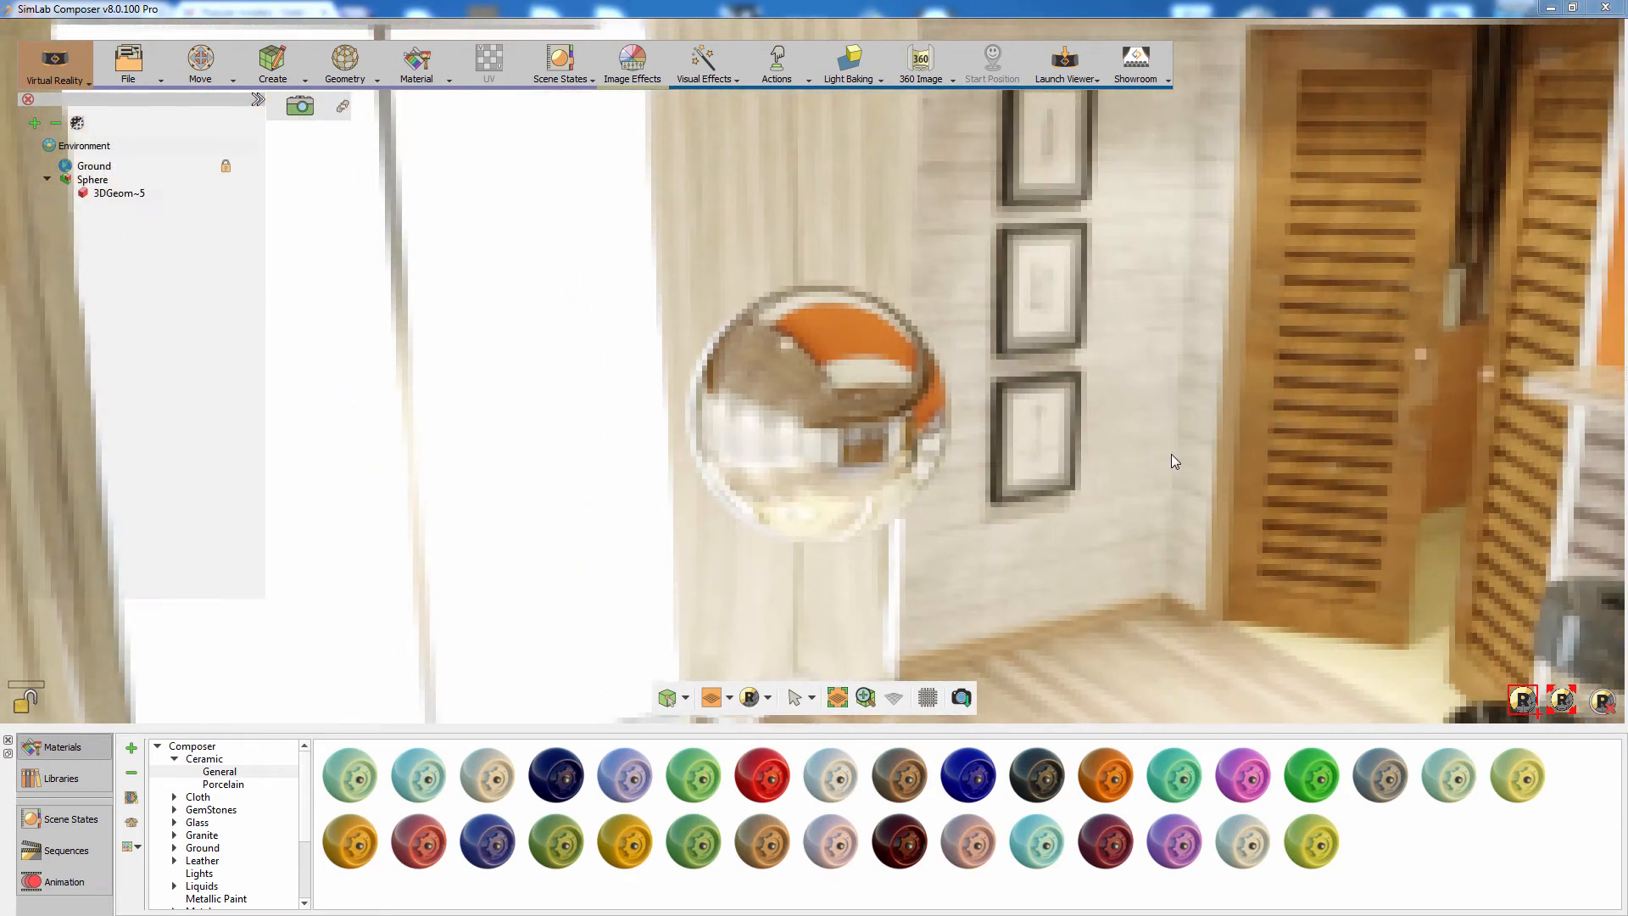
left_click(880, 409)
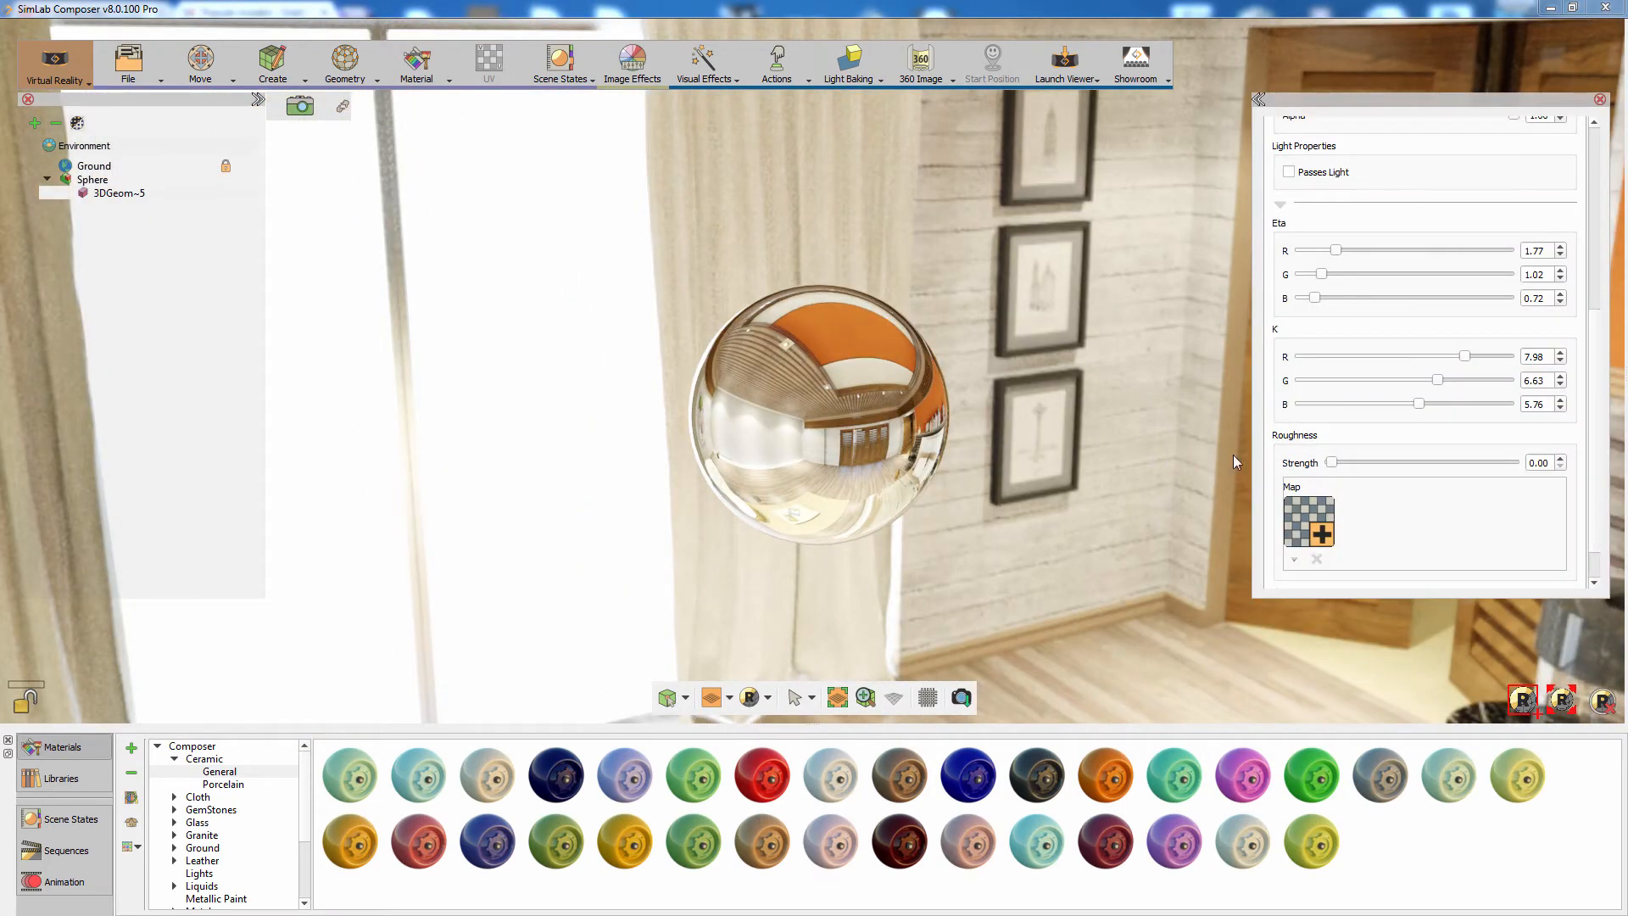
left_click_drag(1331, 462, 1446, 475)
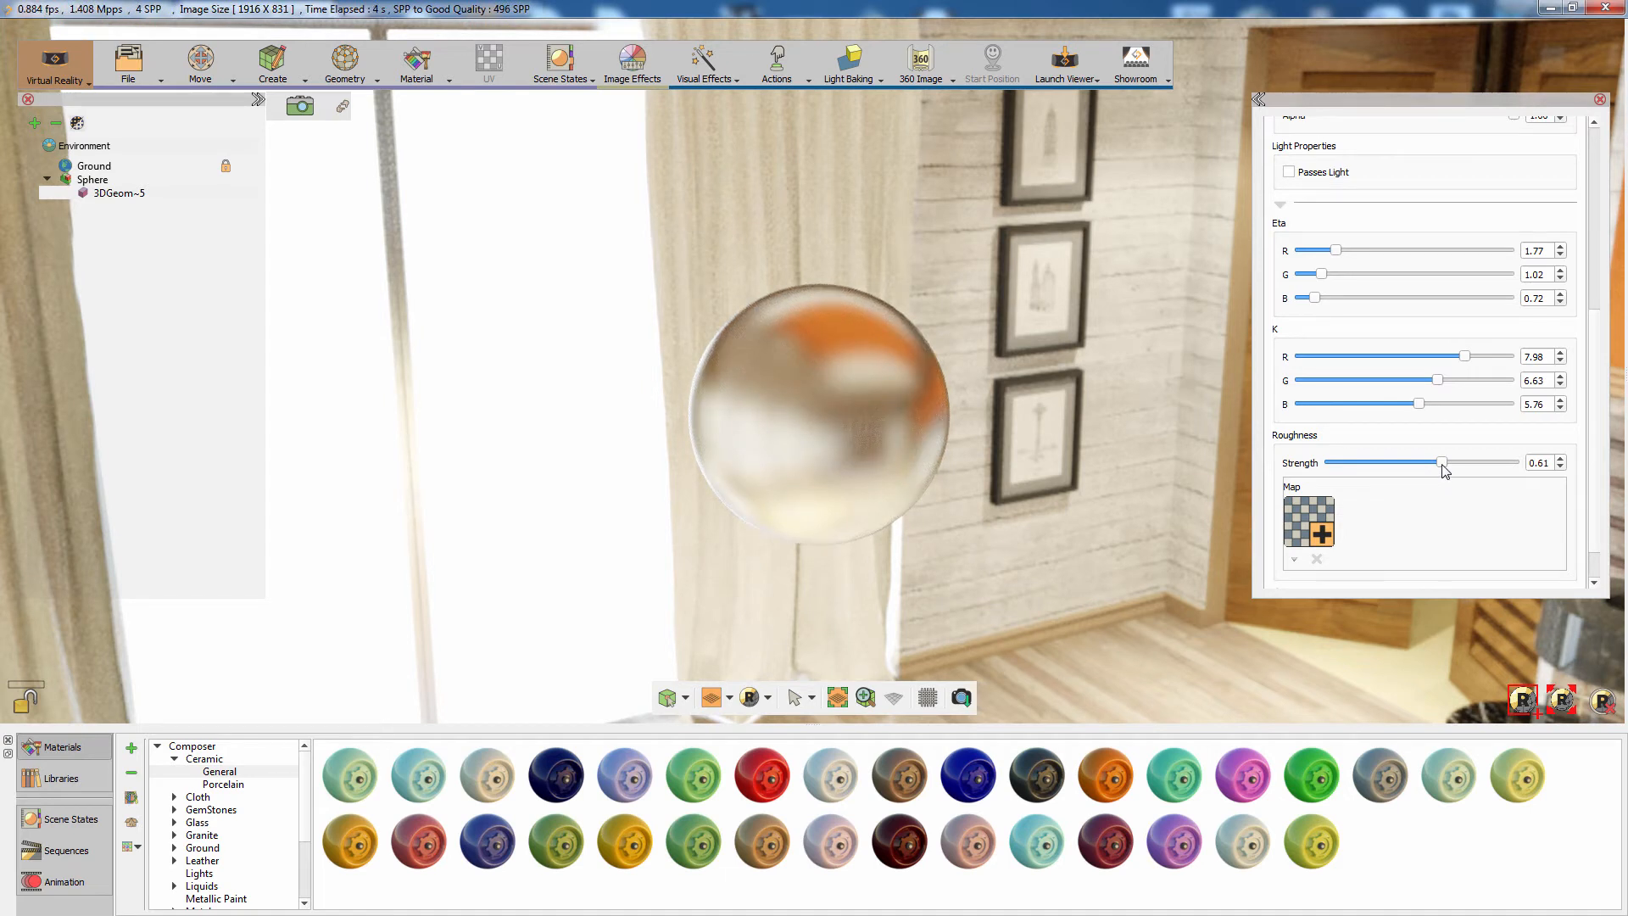
left_click_drag(1444, 471, 1300, 479)
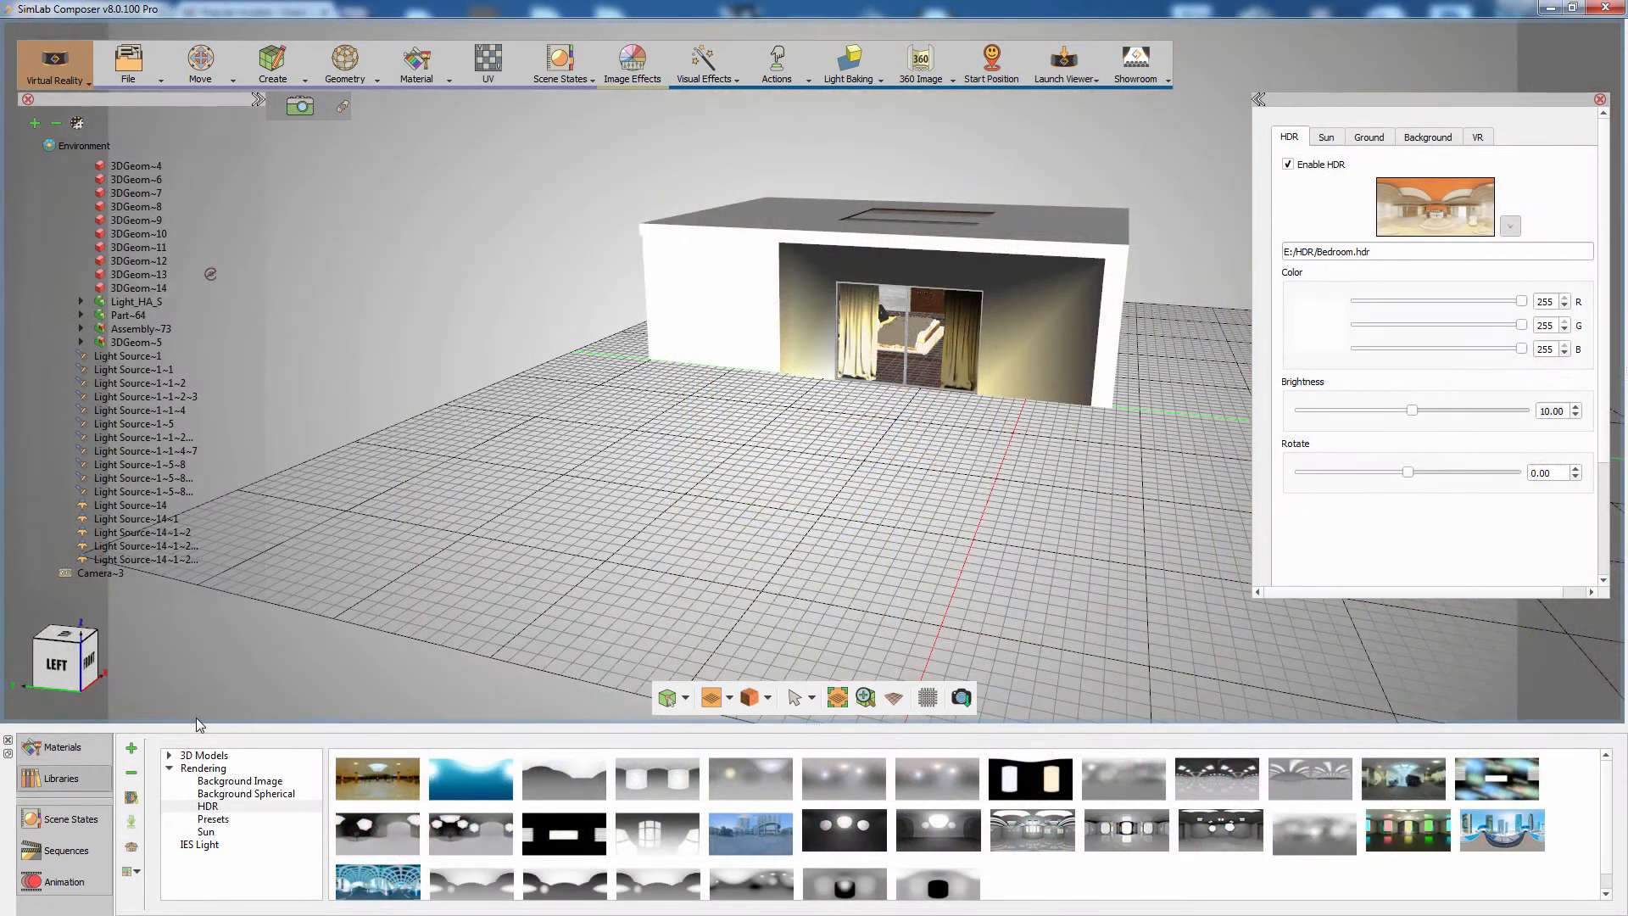
Step: Add the loaded HDR environment to the HDR rendering library under the name Bedroom
left_click(136, 750)
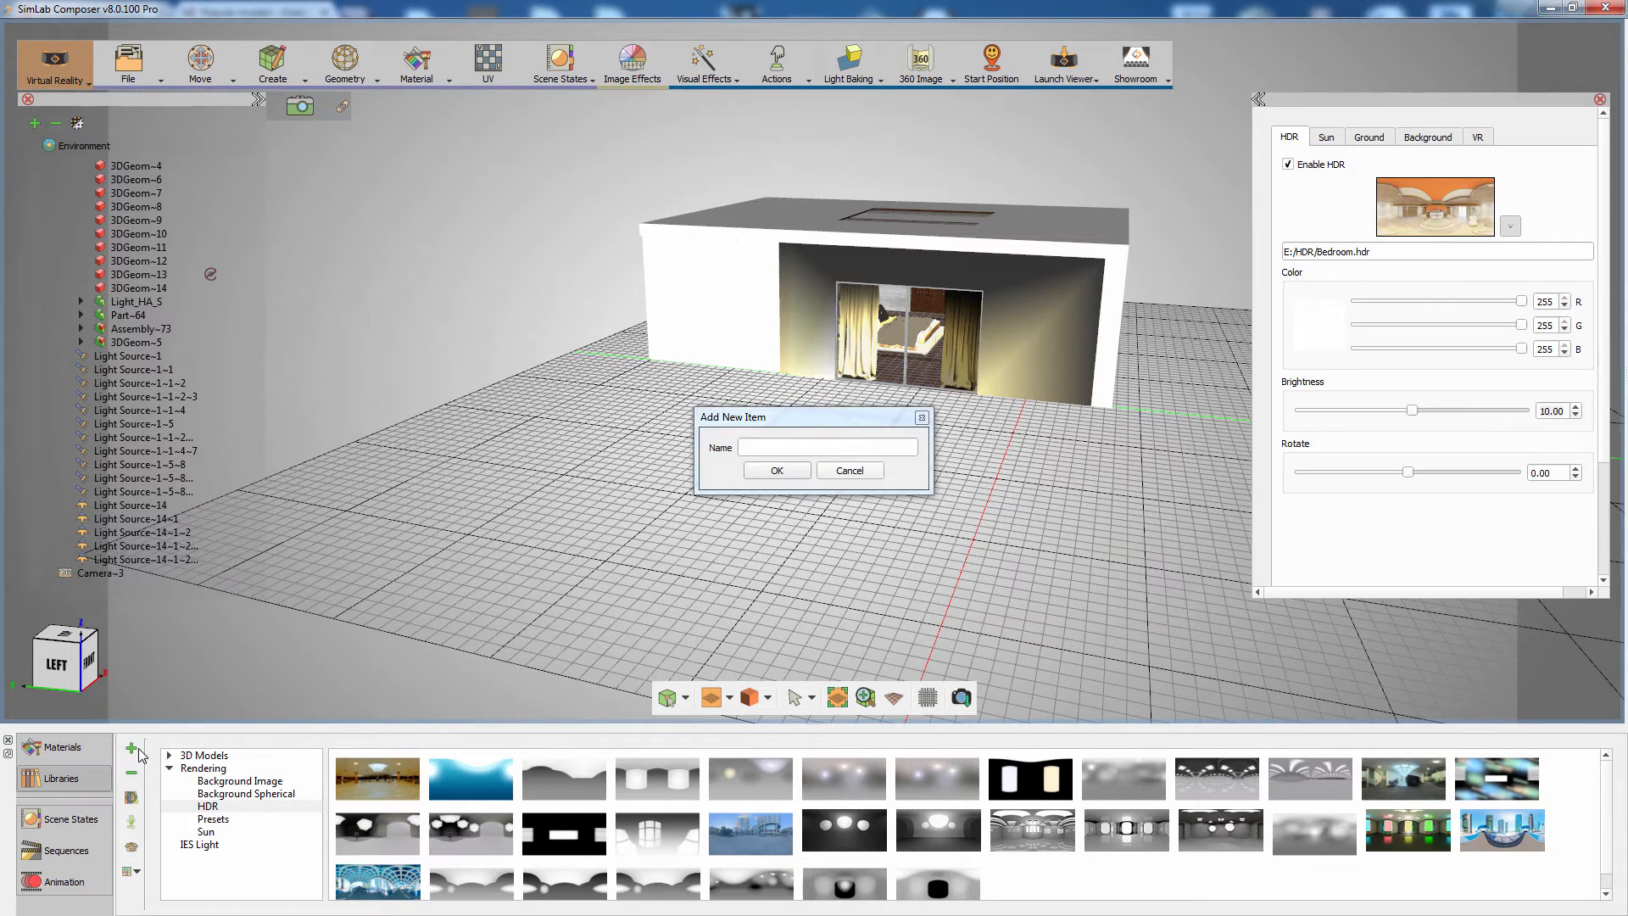
left_click(757, 447)
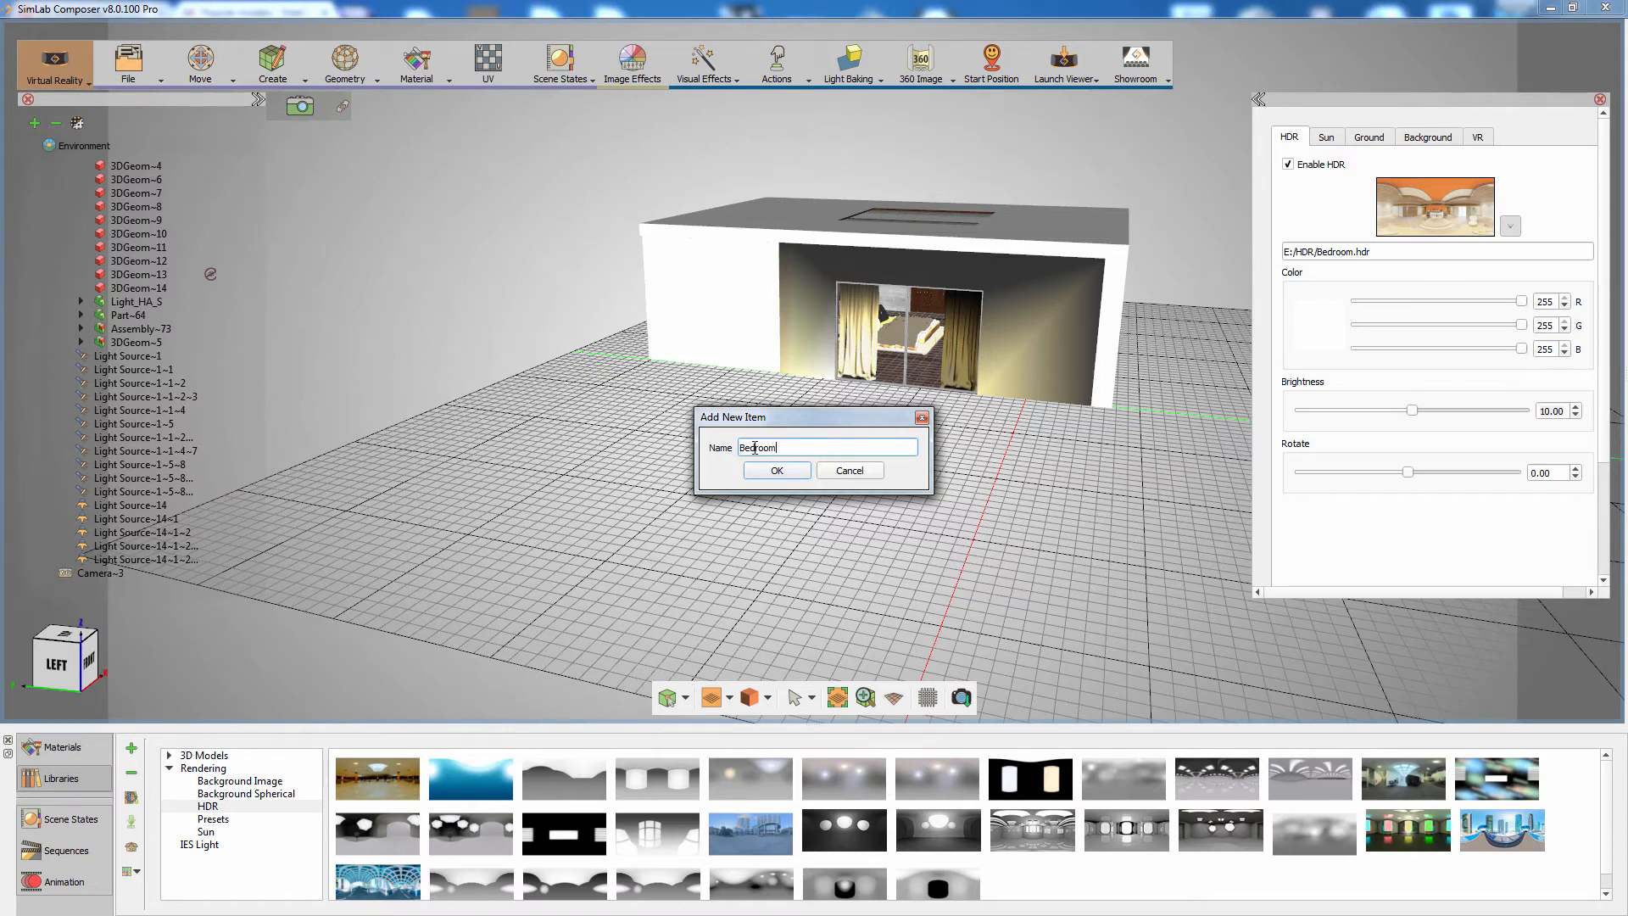
left_click(768, 471)
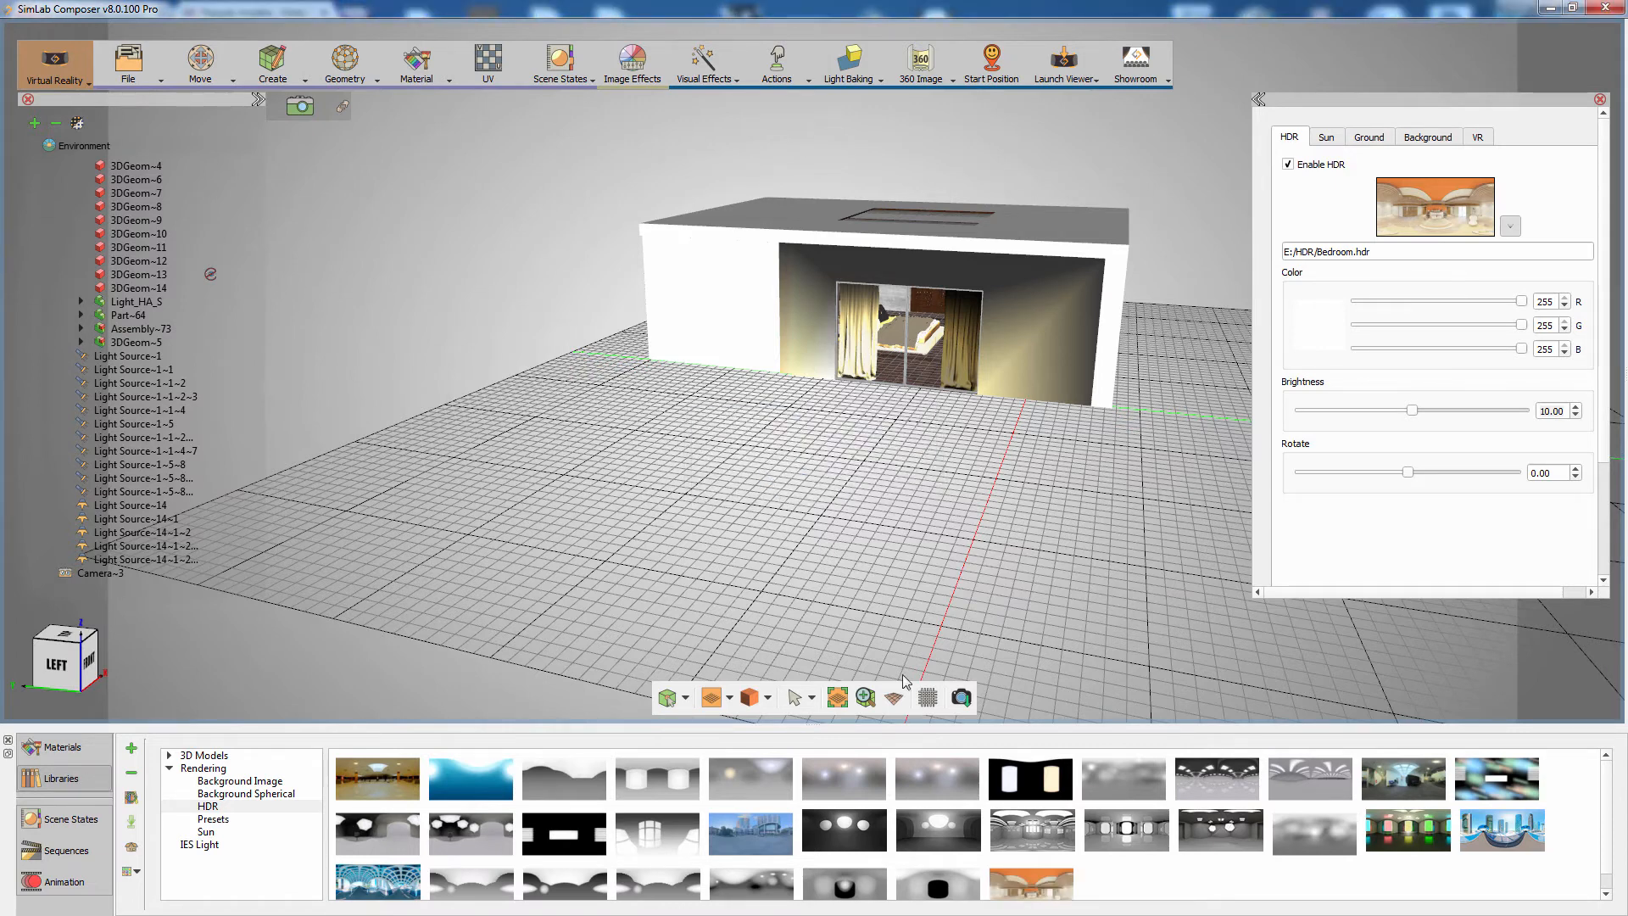
Step: Try different library HDR environments on the scene, including Headlight Room, and finish by applying the custom Bedroom HDR
scroll(1103, 858, "down", 1)
left_click(1068, 861)
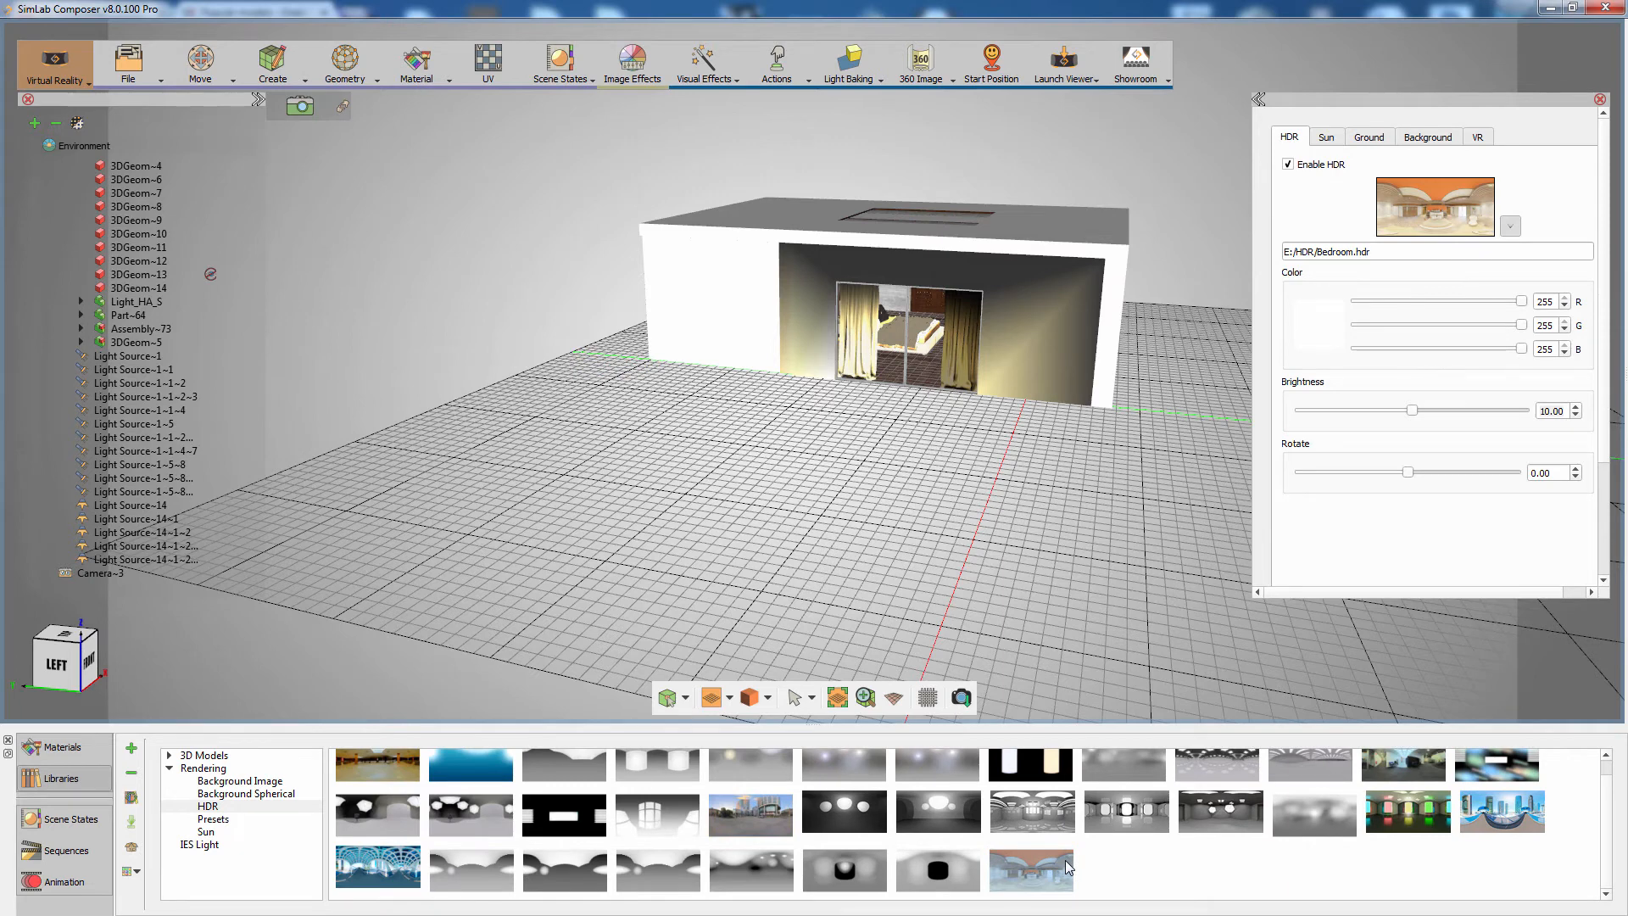
left_click_drag(1068, 866, 1074, 596)
left_click_drag(1038, 799, 1035, 673)
left_click_drag(1111, 804, 1071, 621)
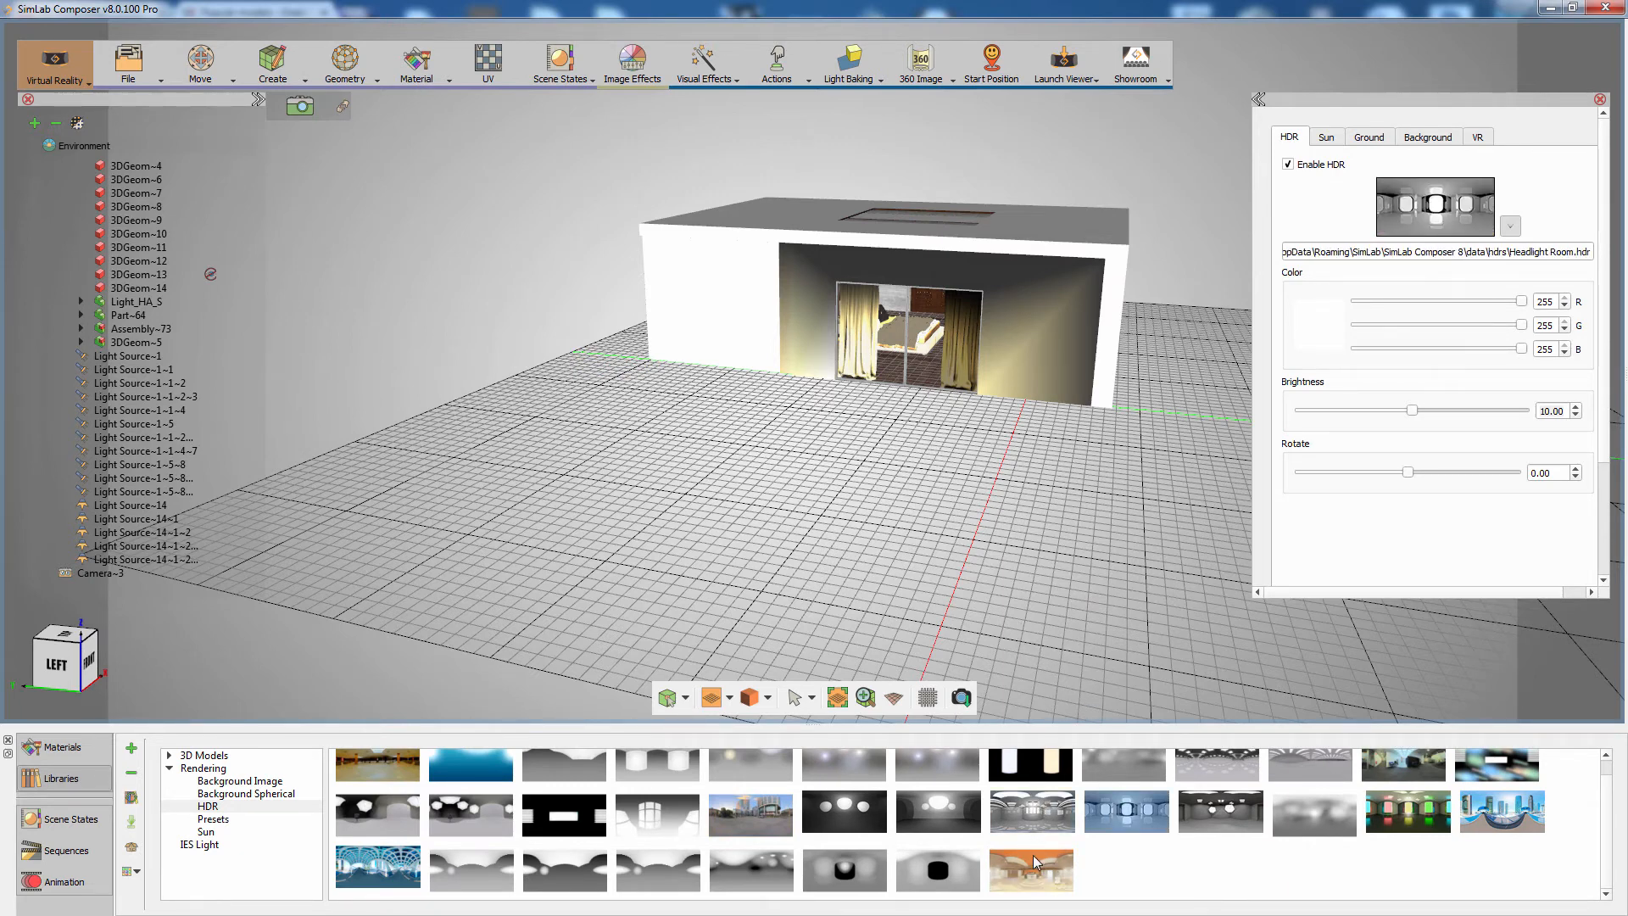
left_click_drag(1033, 855, 1036, 576)
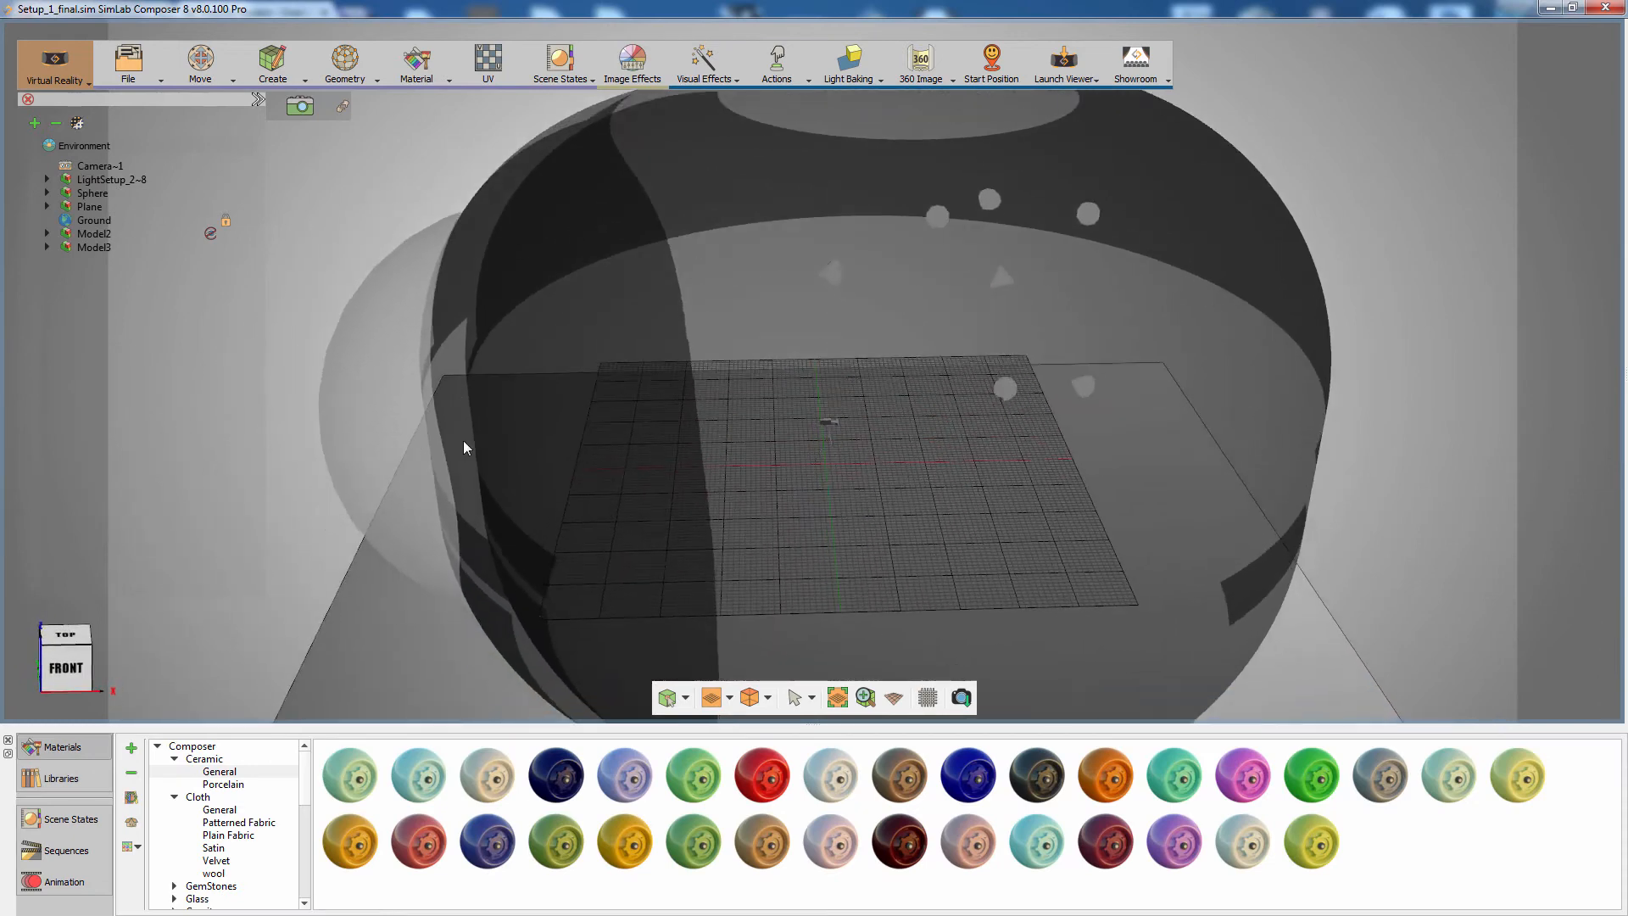
Step: Examine the room, lighting and camera arrangements in the Setup_1_final, Setup_3_final and Setup_4_Done scenes from different angles
middle_click_drag(464, 441, 1236, 335)
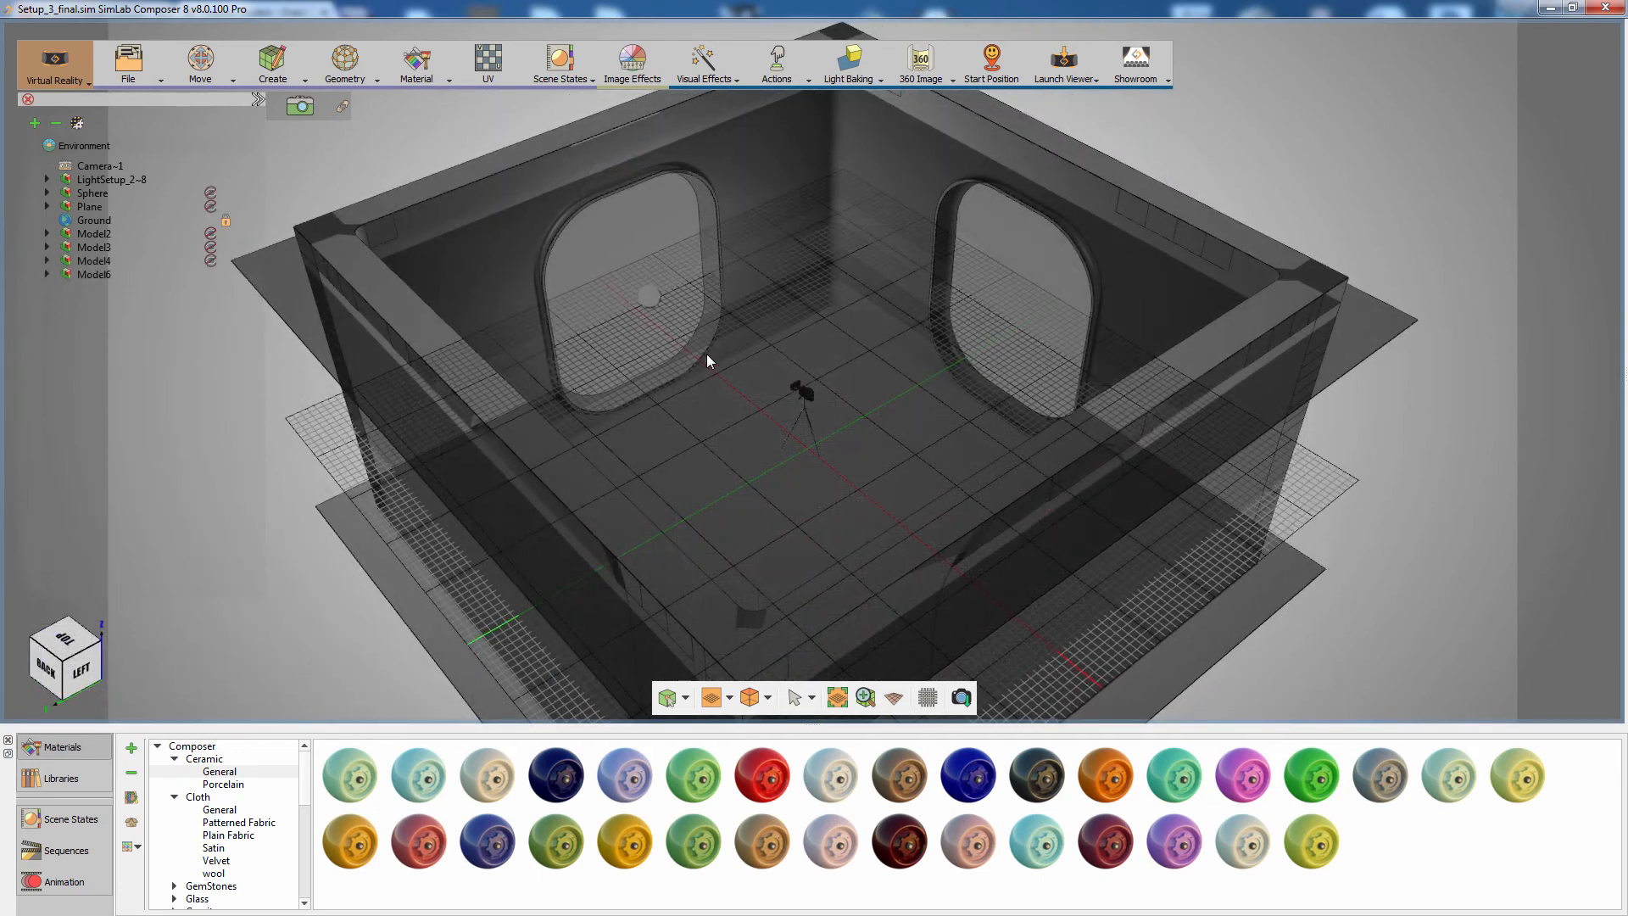
middle_click_drag(705, 354, 1148, 497)
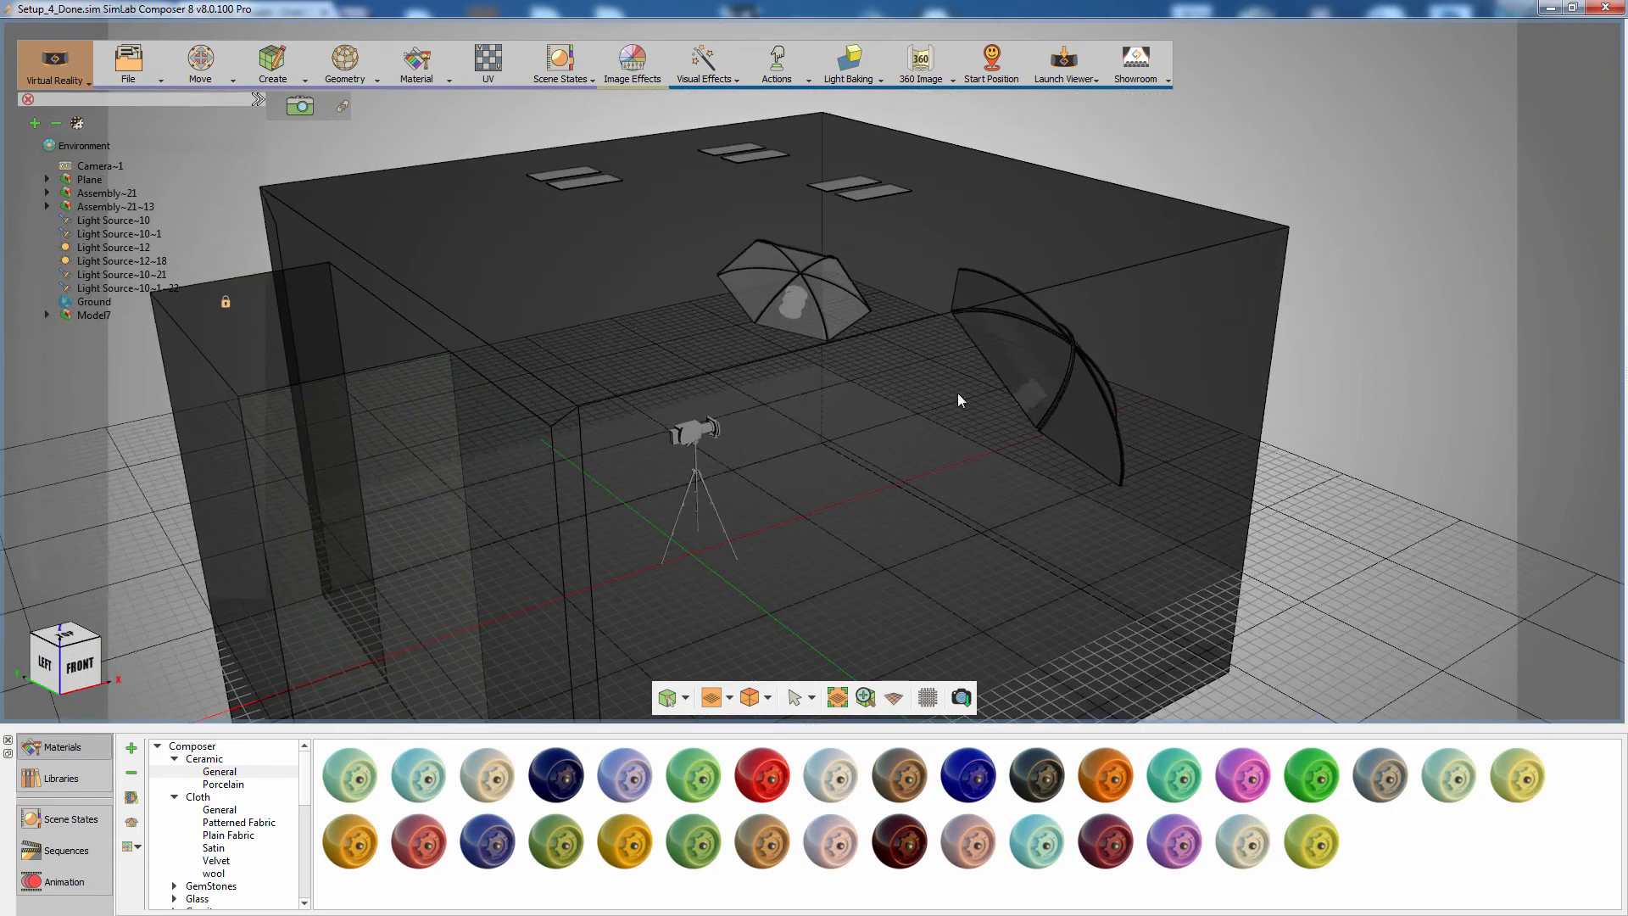
middle_click_drag(959, 399, 1204, 363)
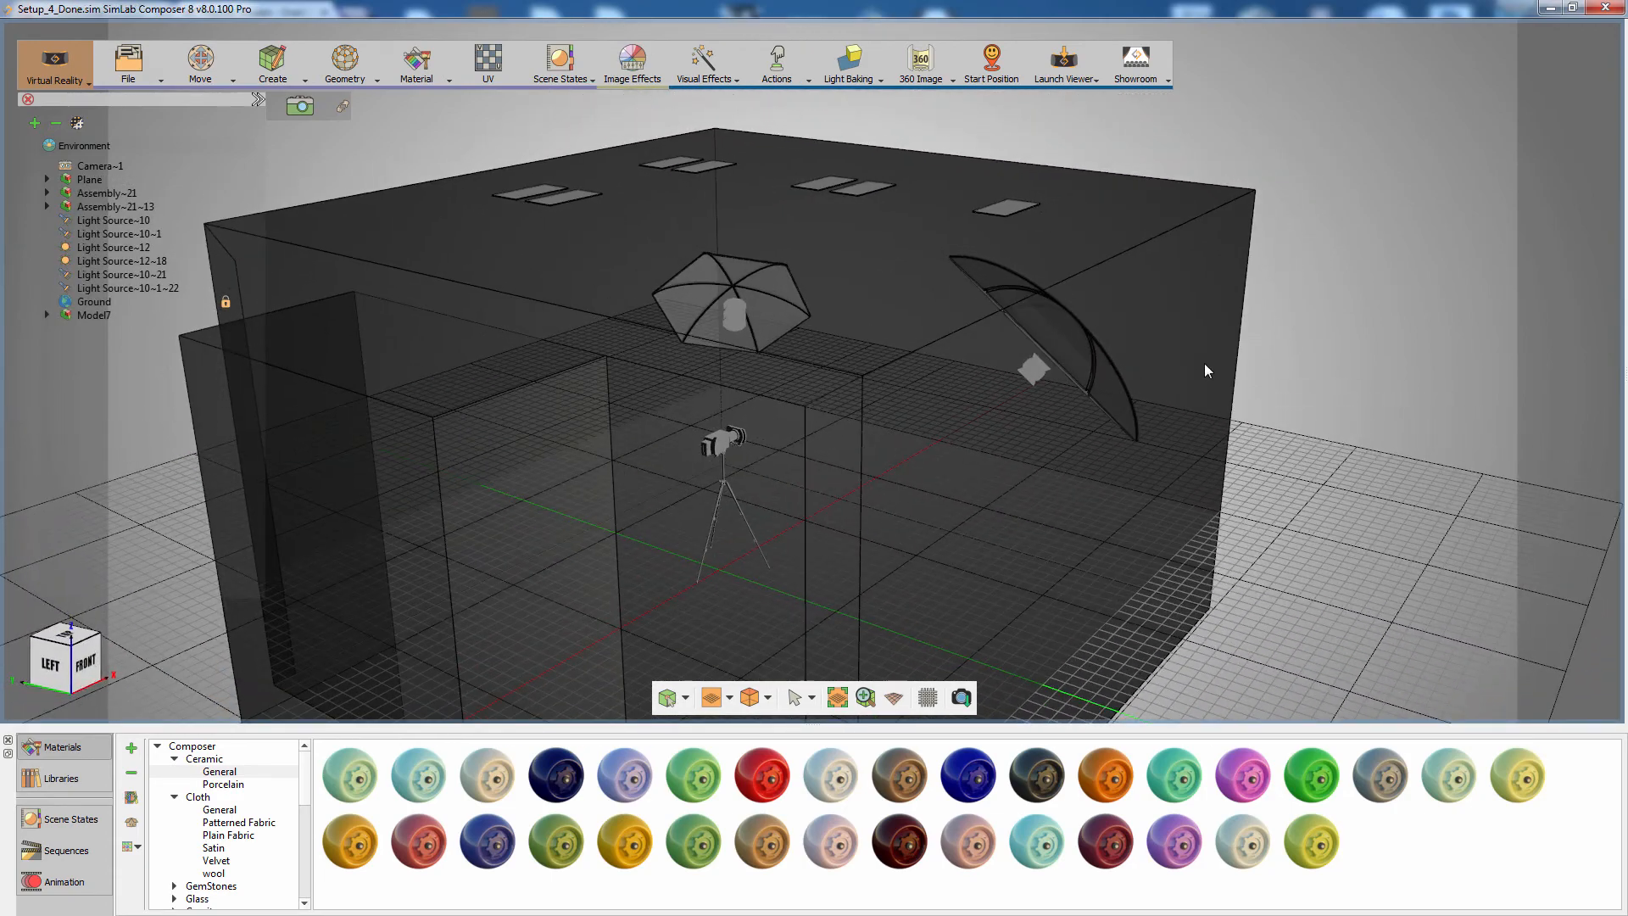